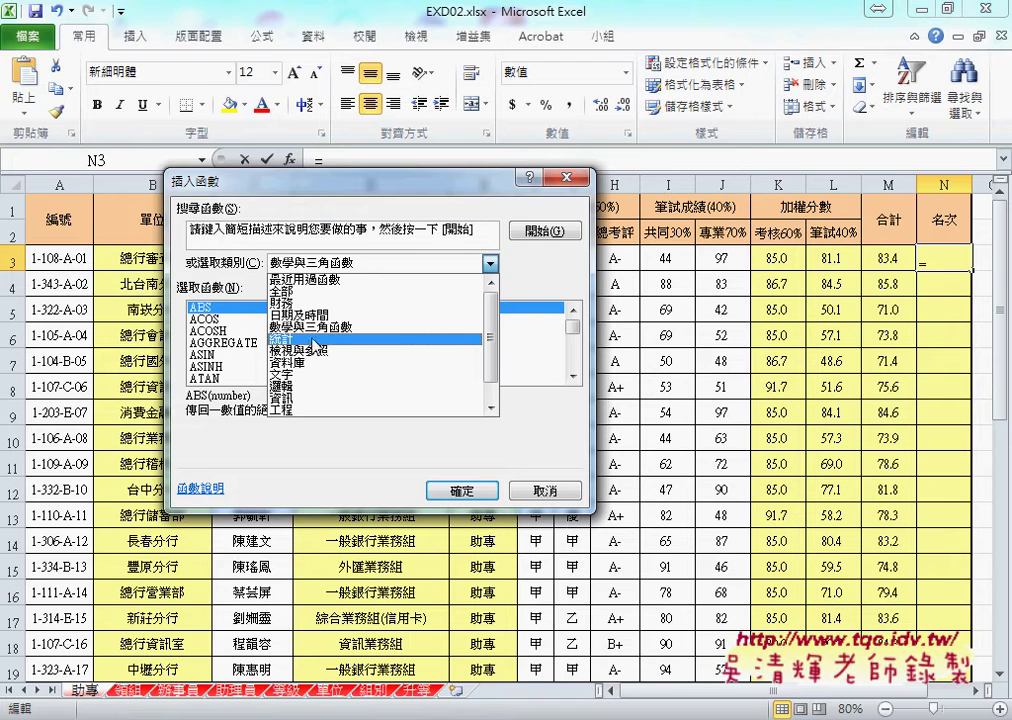
Pick RANK.EQ from the 統計 category for cell N3 and open its arguments
click(314, 343)
click(578, 345)
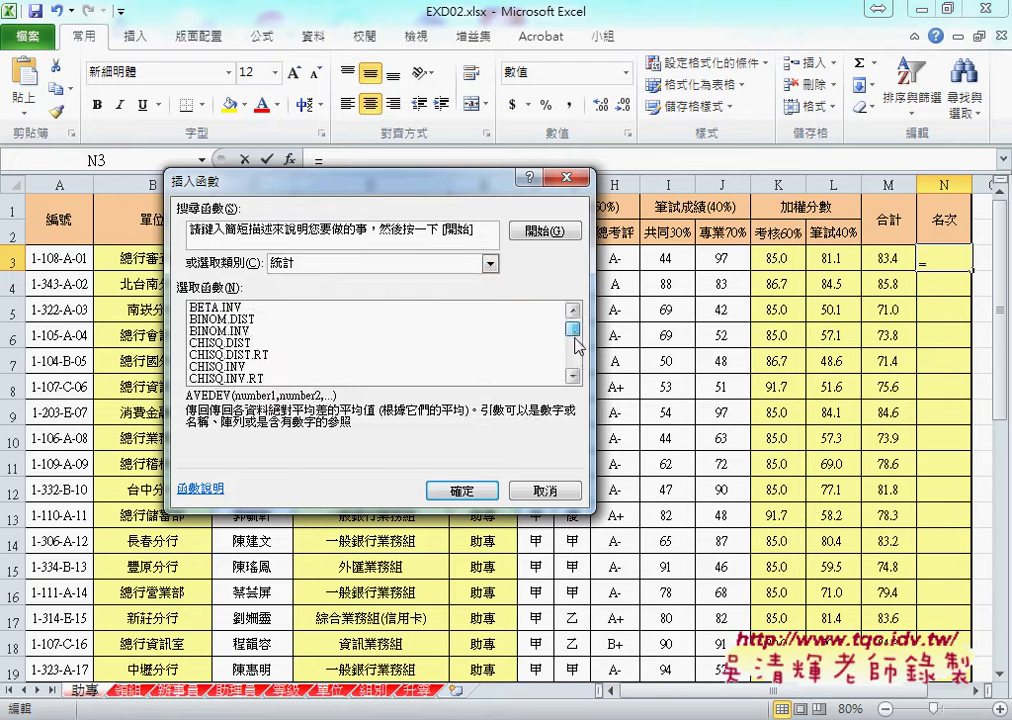
drag(578, 345, 578, 362)
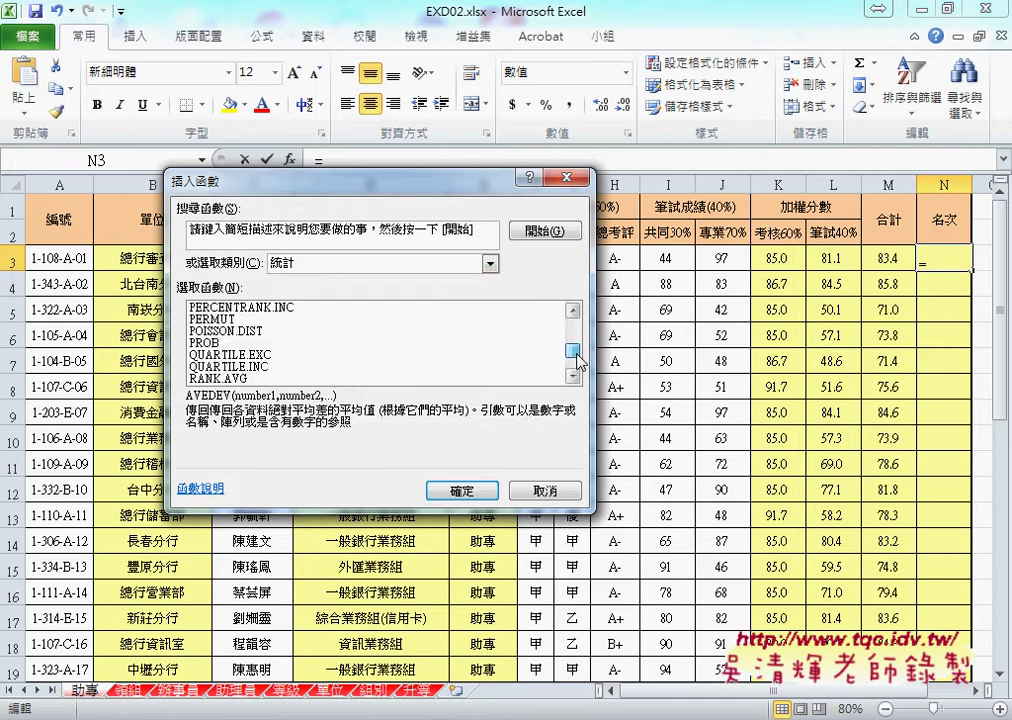
click(578, 362)
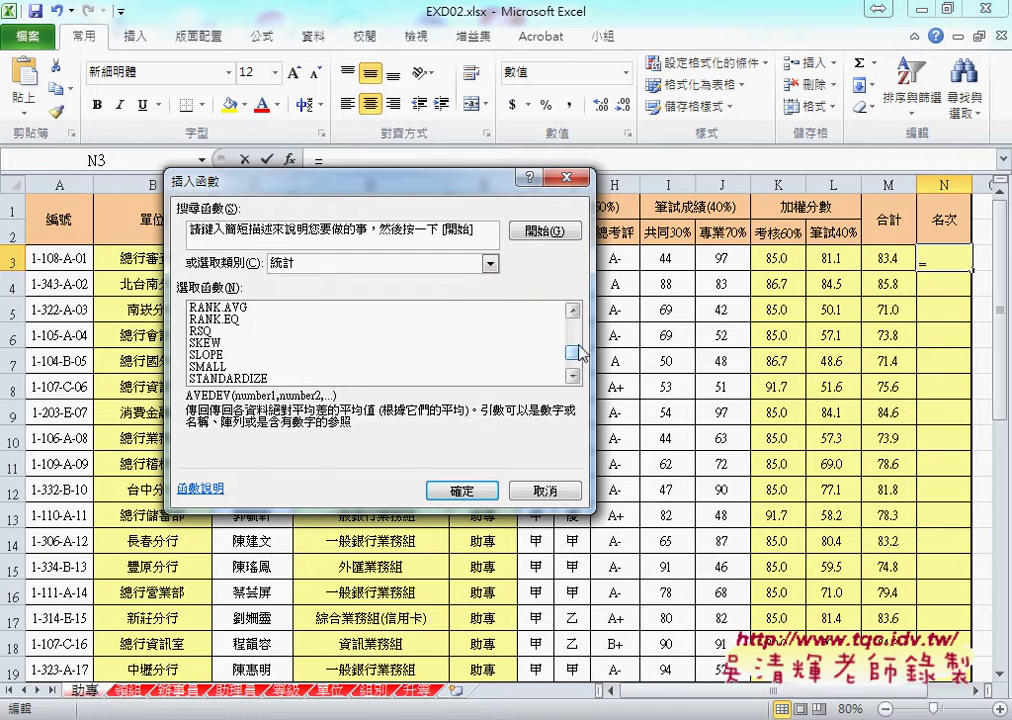
click(573, 311)
click(573, 311)
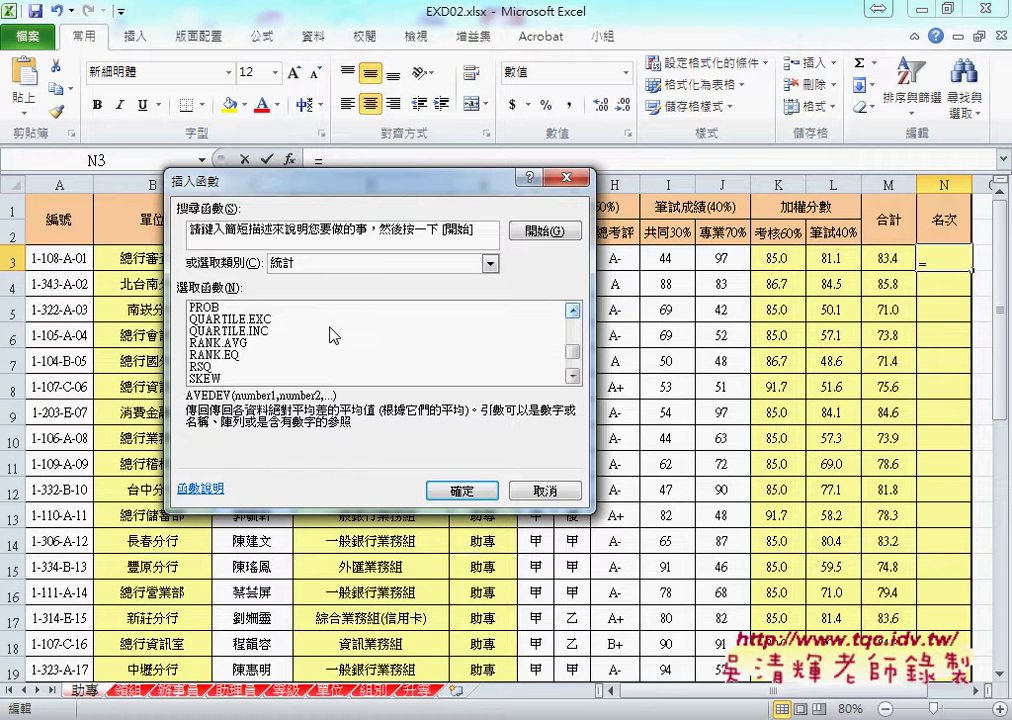
click(226, 355)
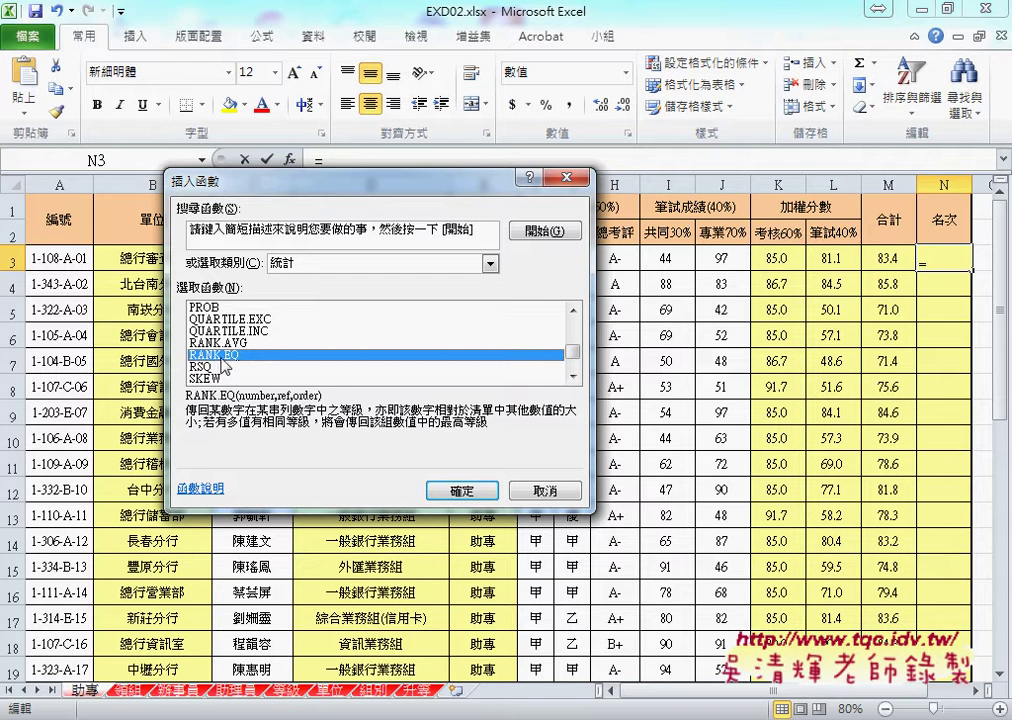
click(461, 491)
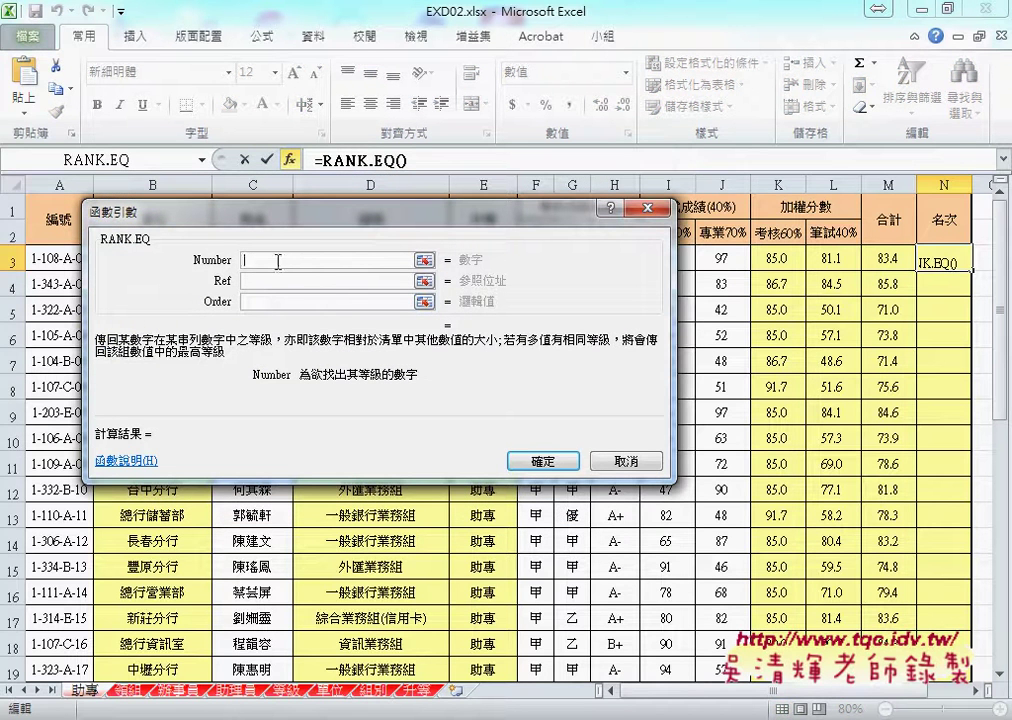
Set RANK.EQ's Number to M3 and Ref to M3:M40, previewing a rank of 11
click(884, 259)
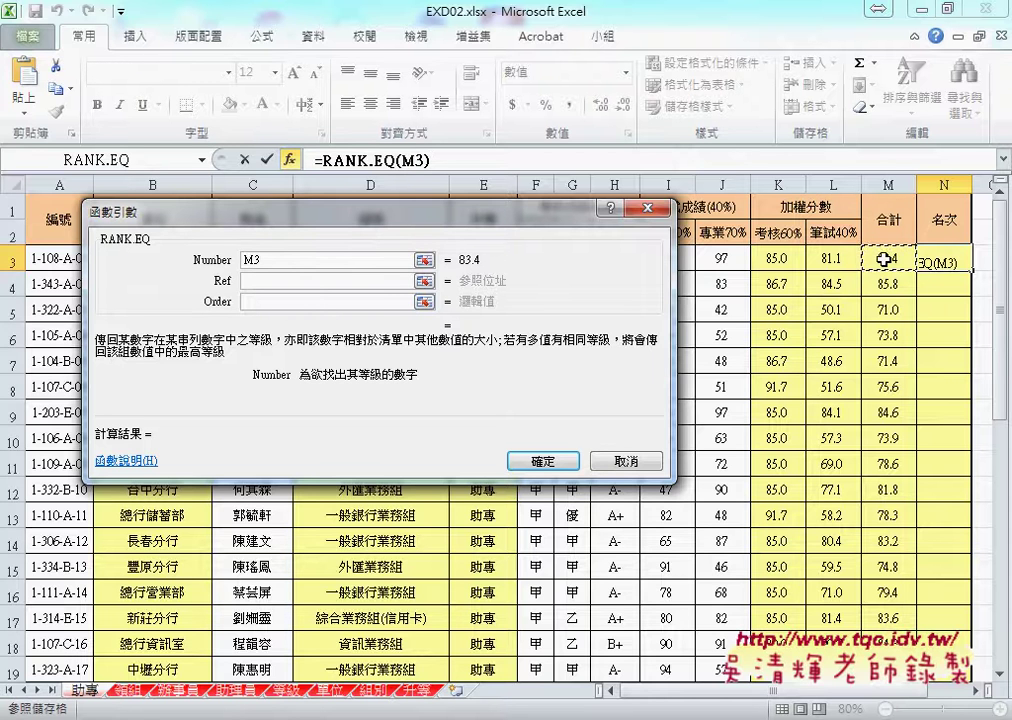
click(314, 280)
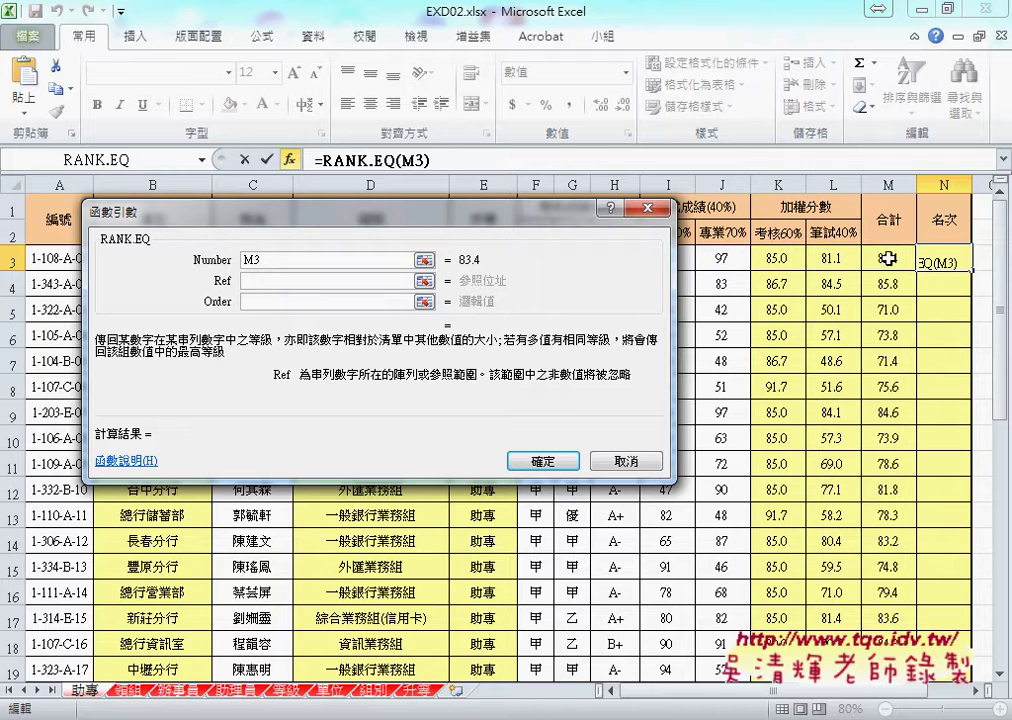
mouse_move(888, 258)
mouse_down()
mouse_move(888, 644)
mouse_move(900, 628)
mouse_up()
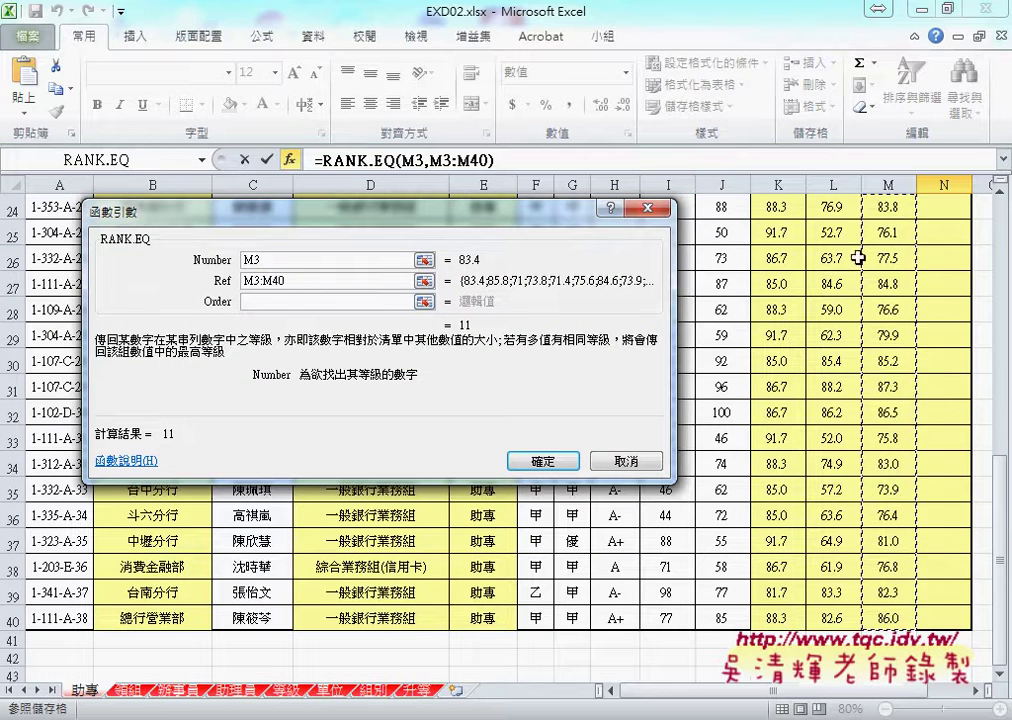
scroll(838, 384, up, 4)
scroll(838, 384, up, 4)
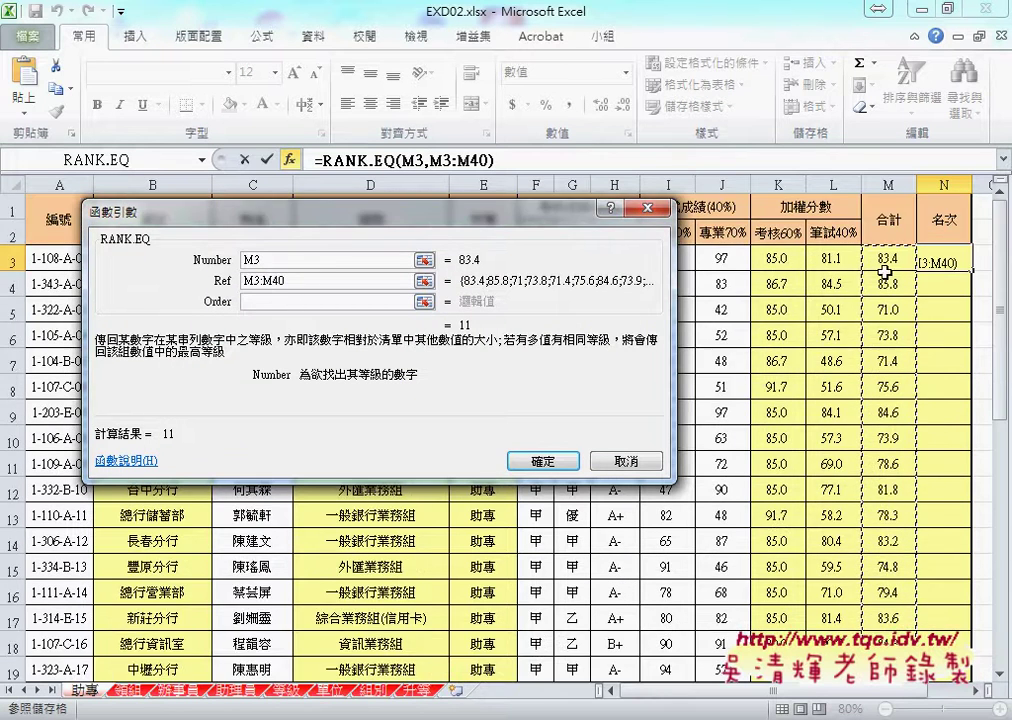
click(326, 262)
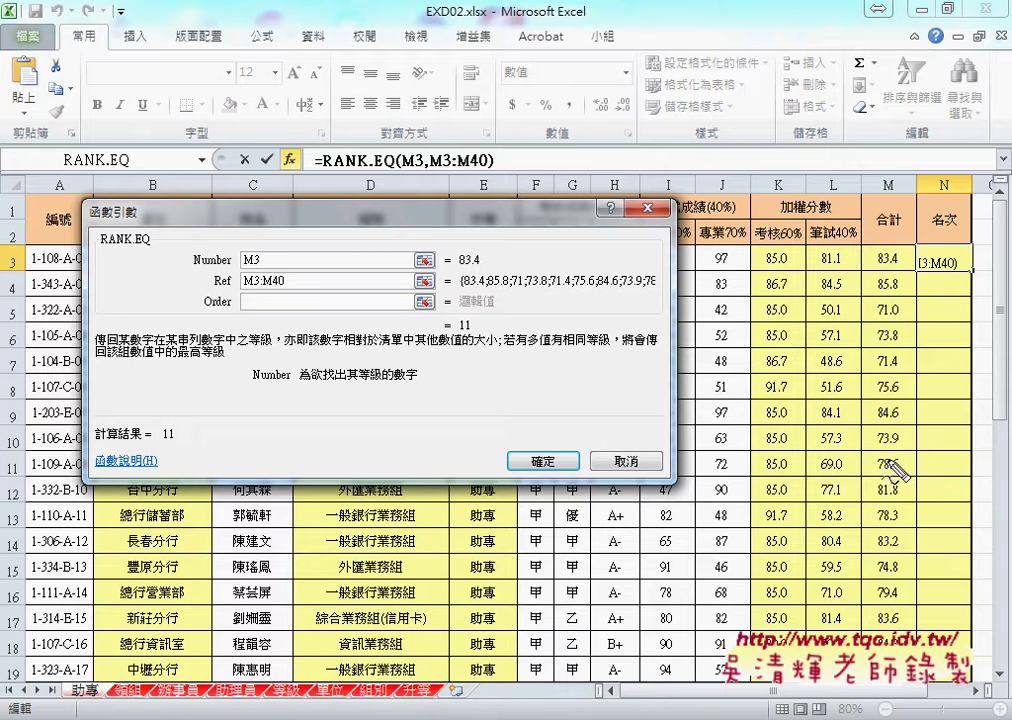
drag(452, 327, 456, 314)
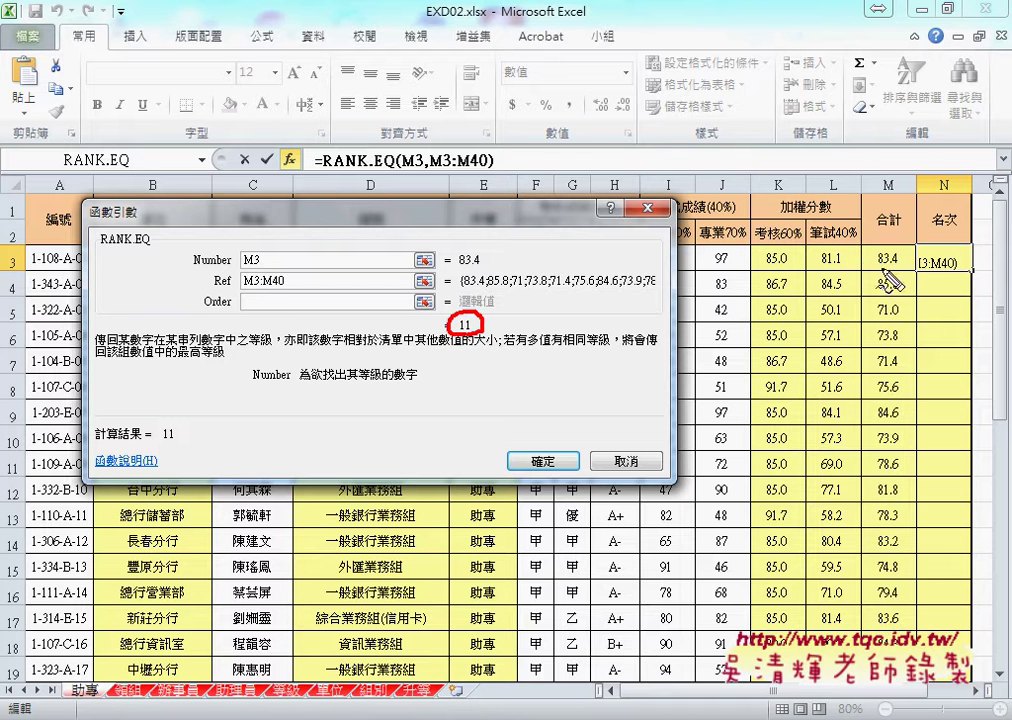
Make the Ref range absolute, then cancel the unfinished RANK.EQ formula so N3 stays empty
drag(895, 268, 897, 263)
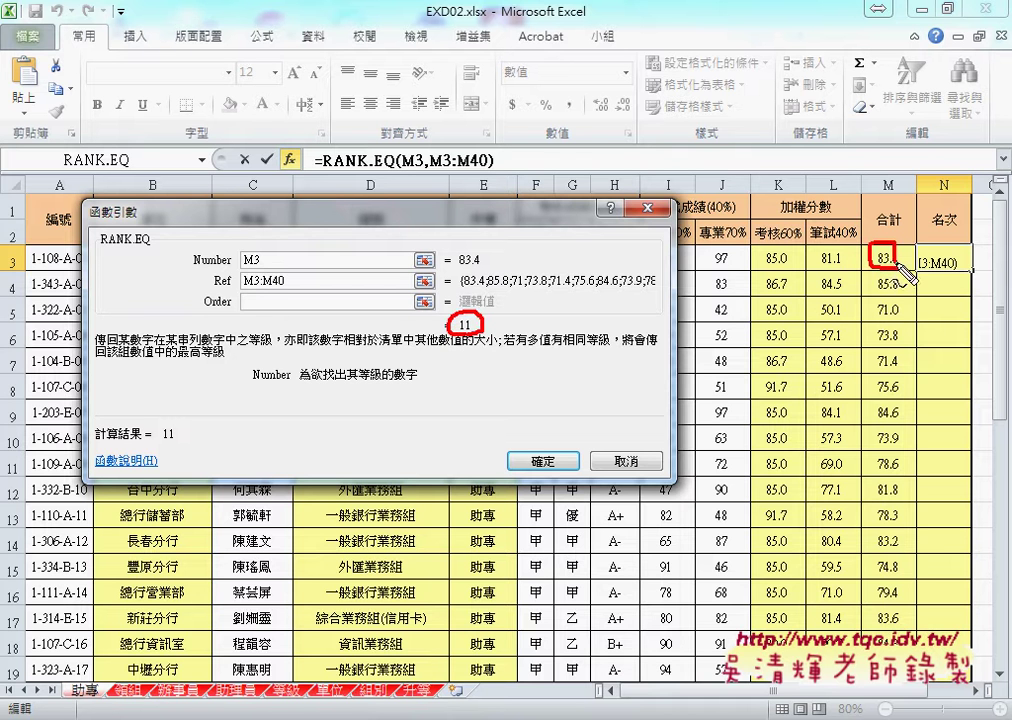
mouse_move(262, 292)
mouse_down()
mouse_move(287, 290)
mouse_move(240, 292)
mouse_move(296, 271)
mouse_up()
mouse_move(949, 262)
mouse_down()
mouse_move(950, 342)
mouse_move(965, 322)
mouse_up()
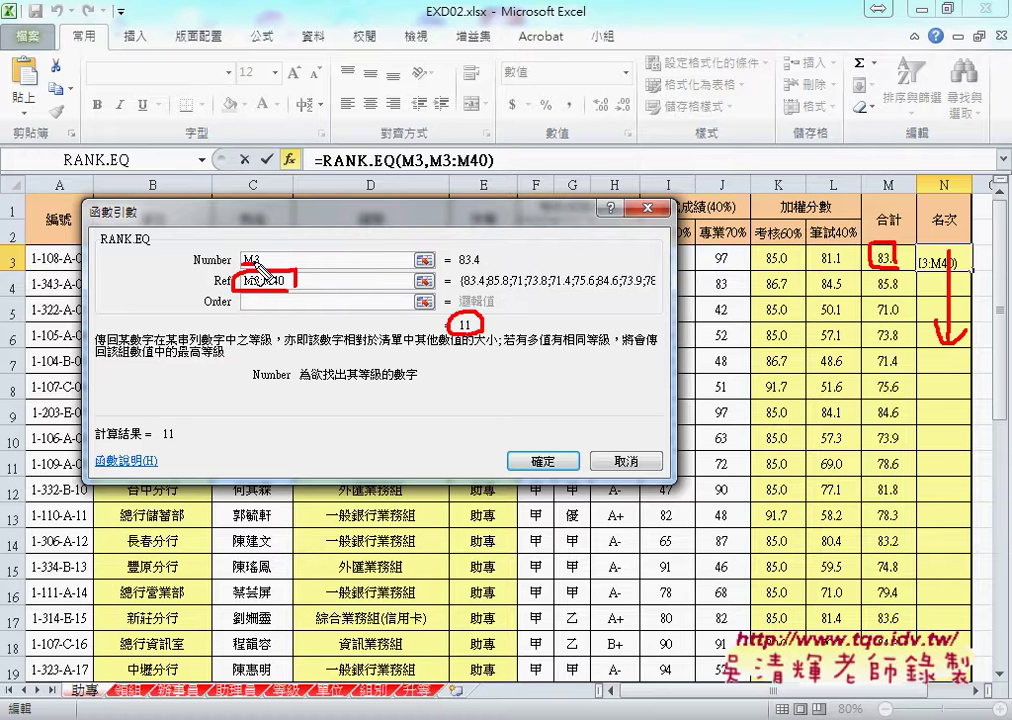
drag(242, 268, 261, 268)
key(Escape)
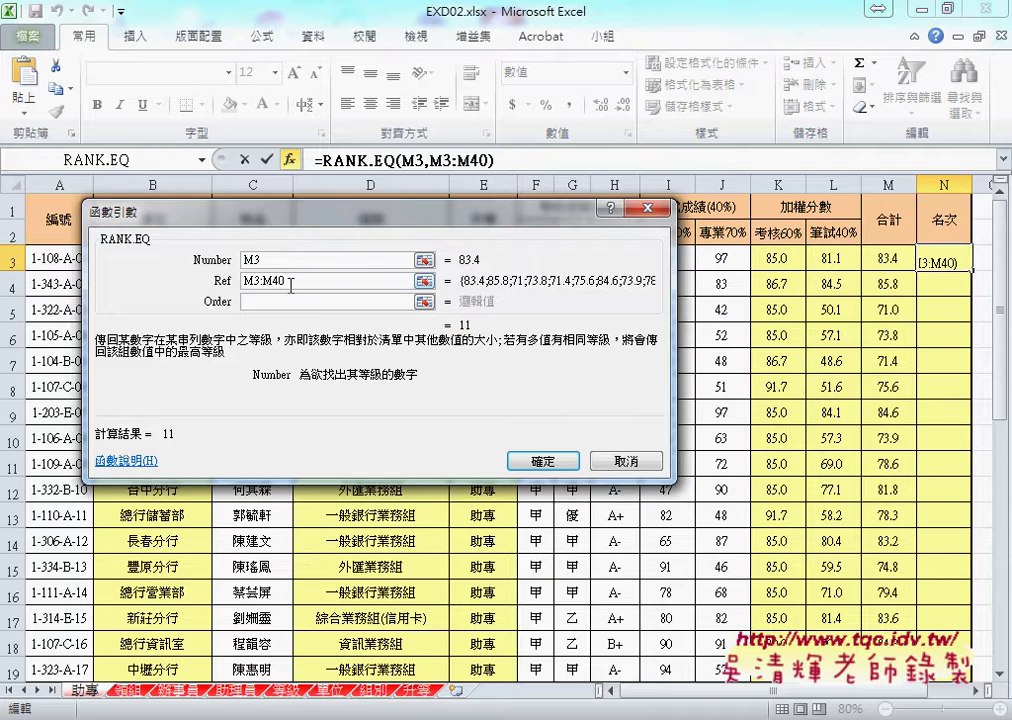
drag(290, 286, 245, 288)
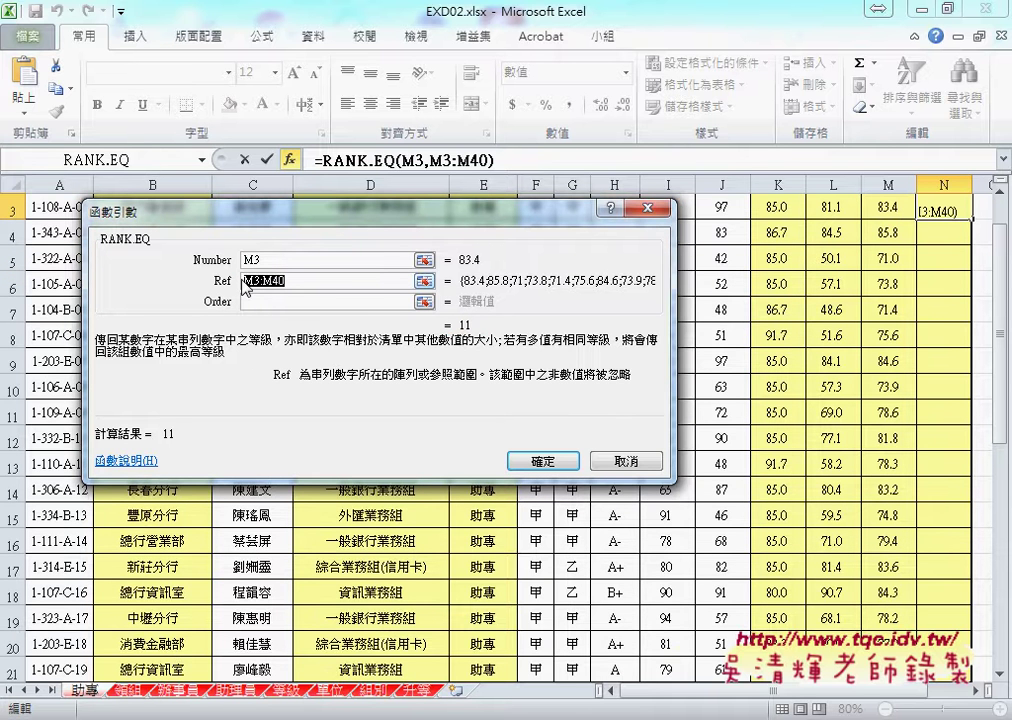
key(F4)
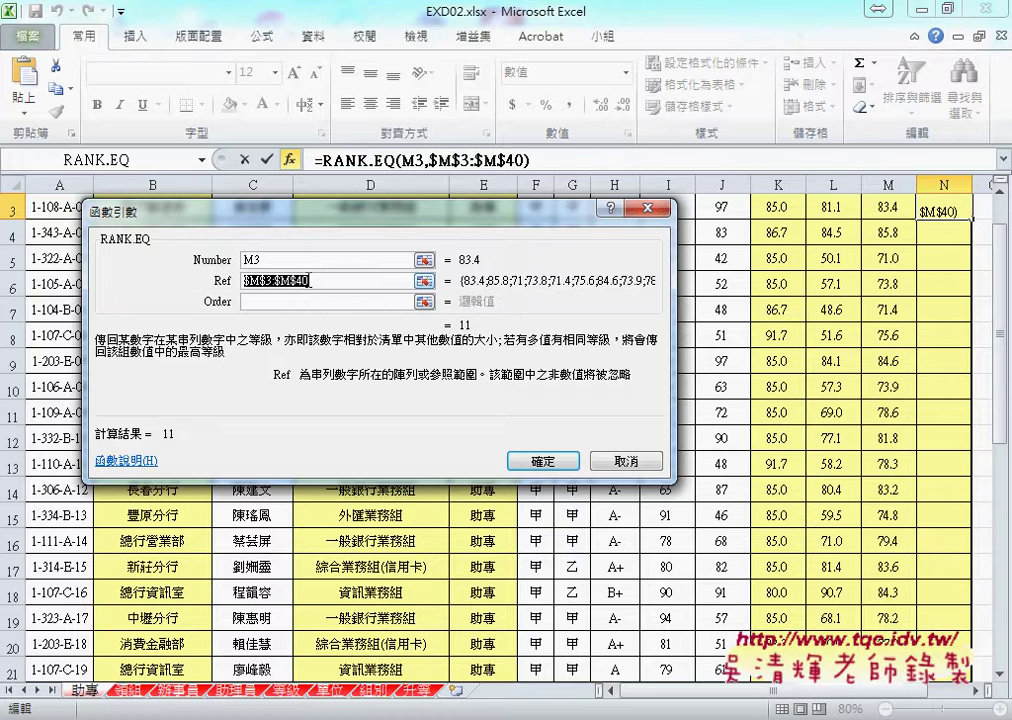
key(Escape)
scroll(457, 240, up, 1)
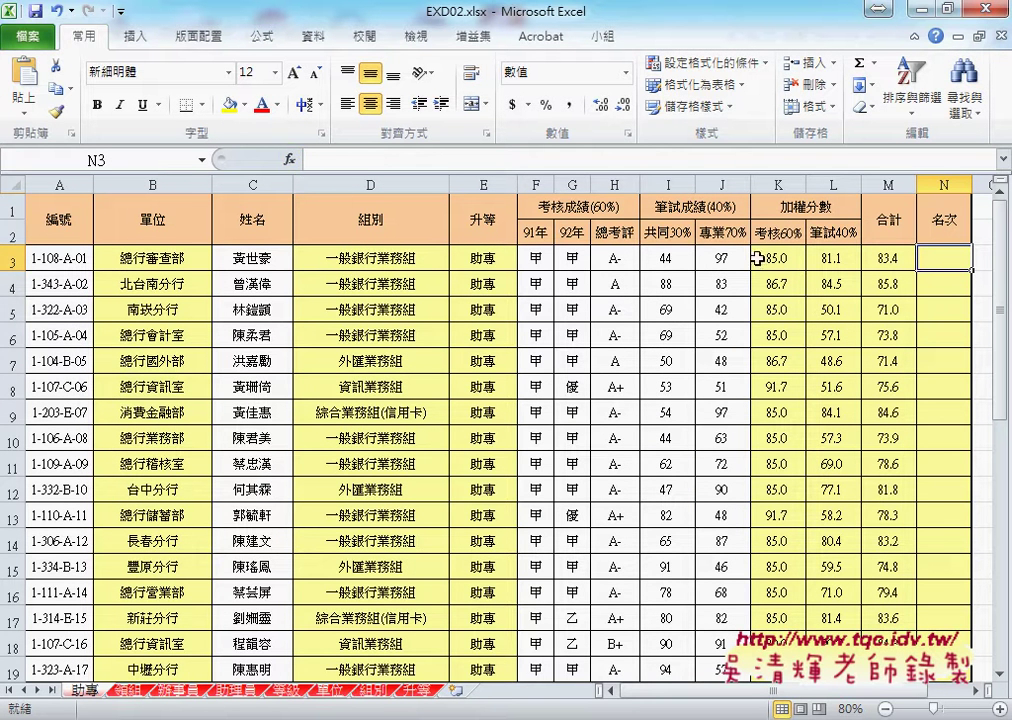
Reopen RANK.EQ for N3 from the recently used functions list
click(288, 160)
click(490, 263)
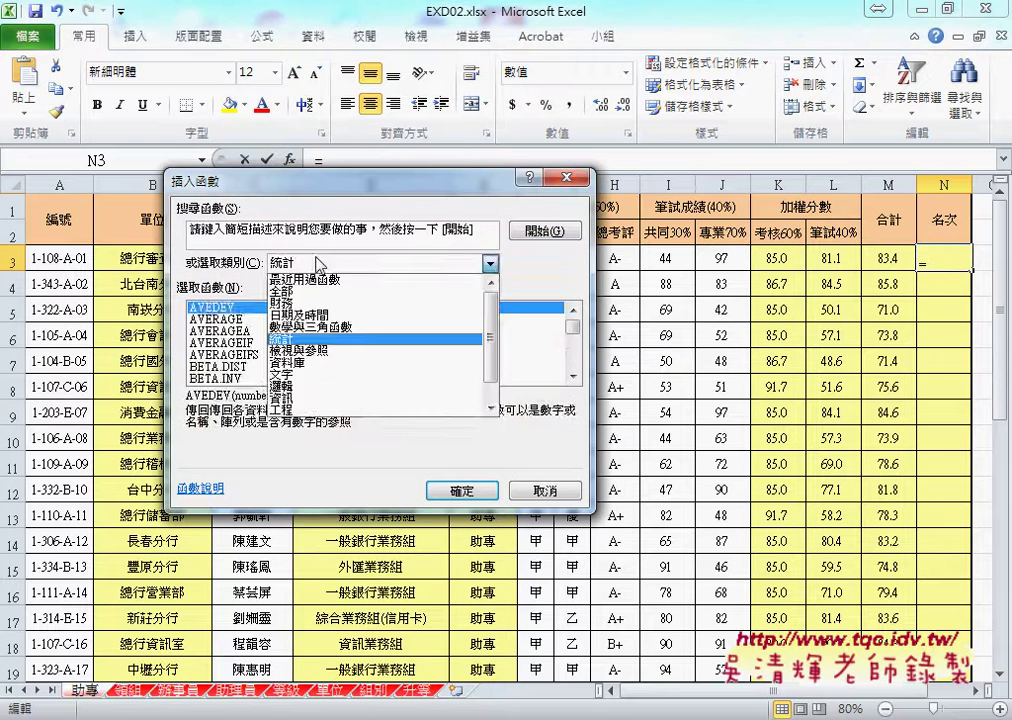
click(300, 275)
click(462, 490)
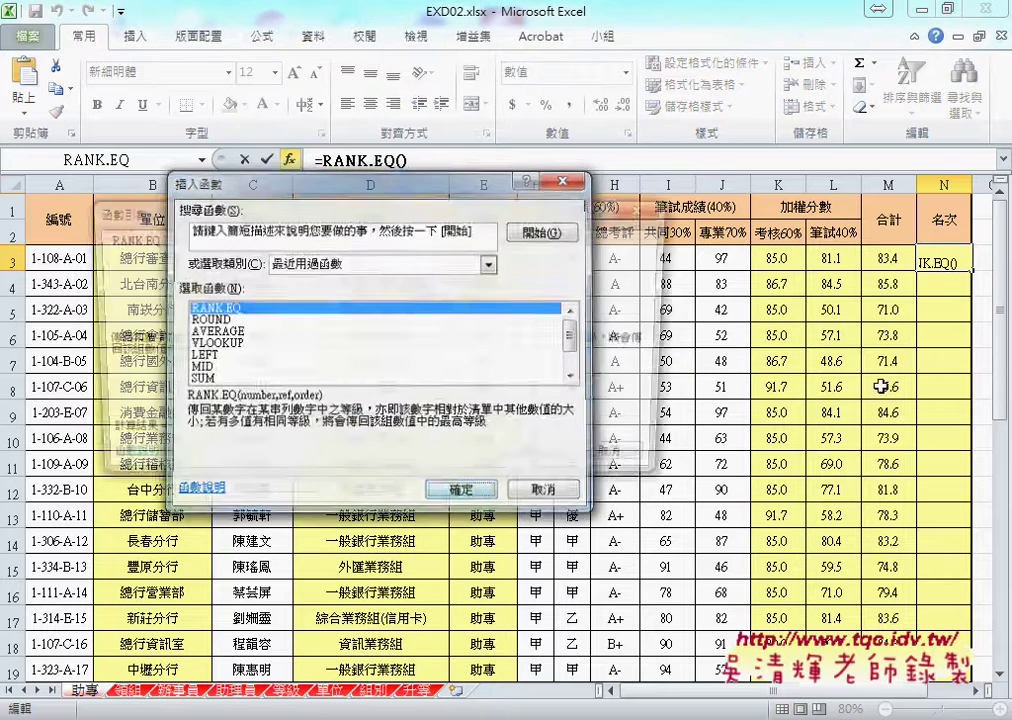
Enter Number M3 and Ref $M$3:$M$40 and confirm, giving N3 a rank of 11
click(890, 262)
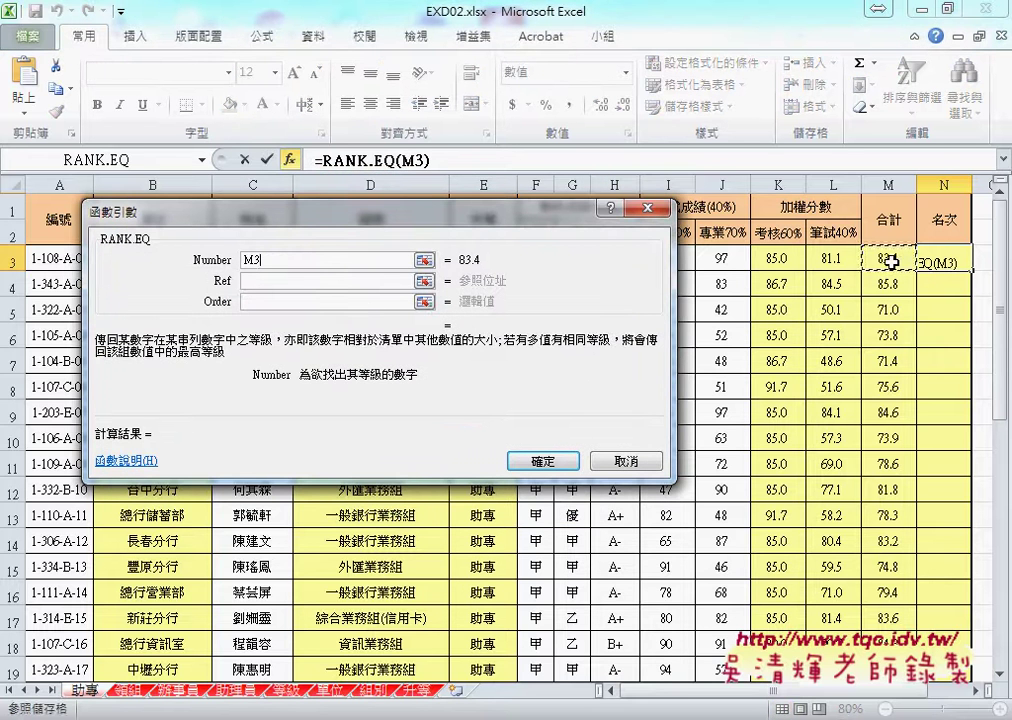
click(318, 287)
click(898, 258)
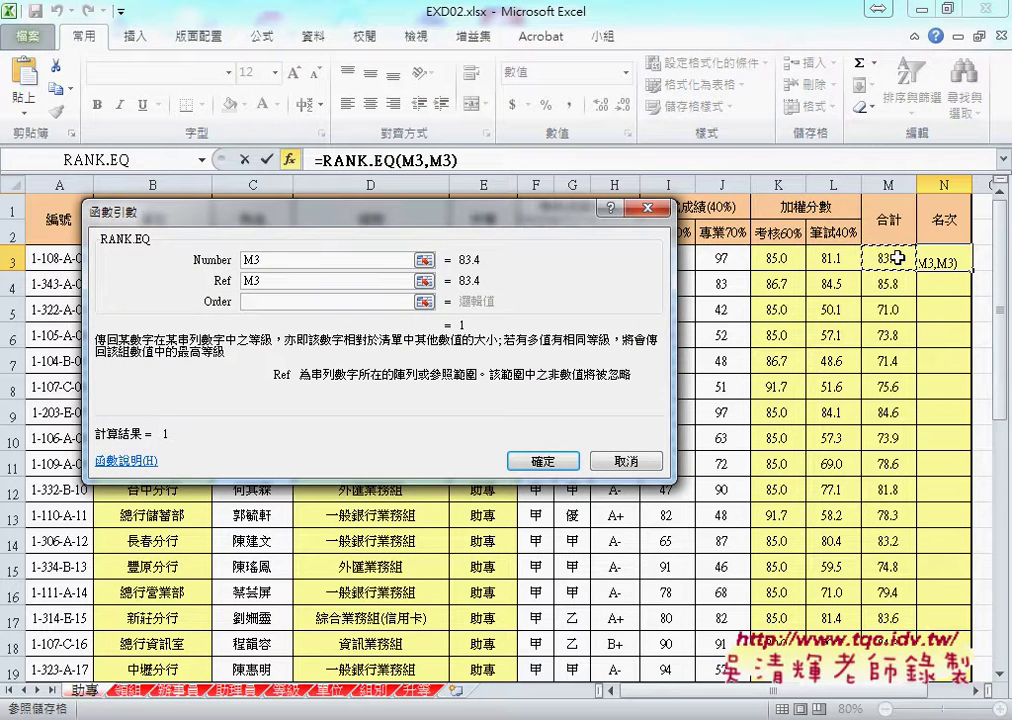
key(ctrl+shift+Down)
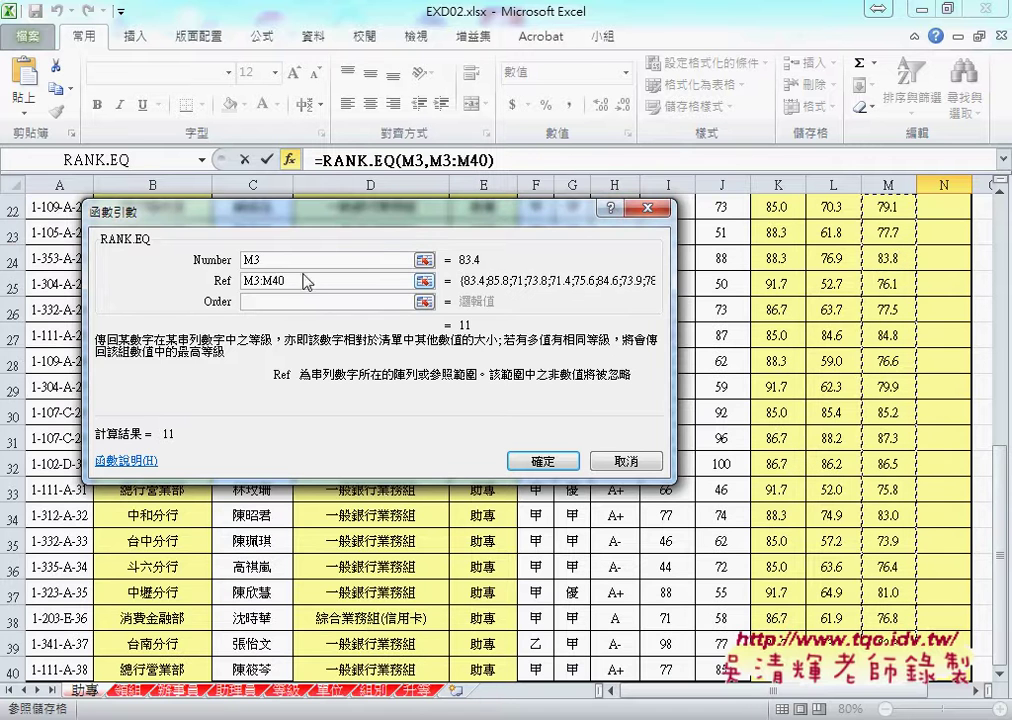
drag(306, 282, 231, 278)
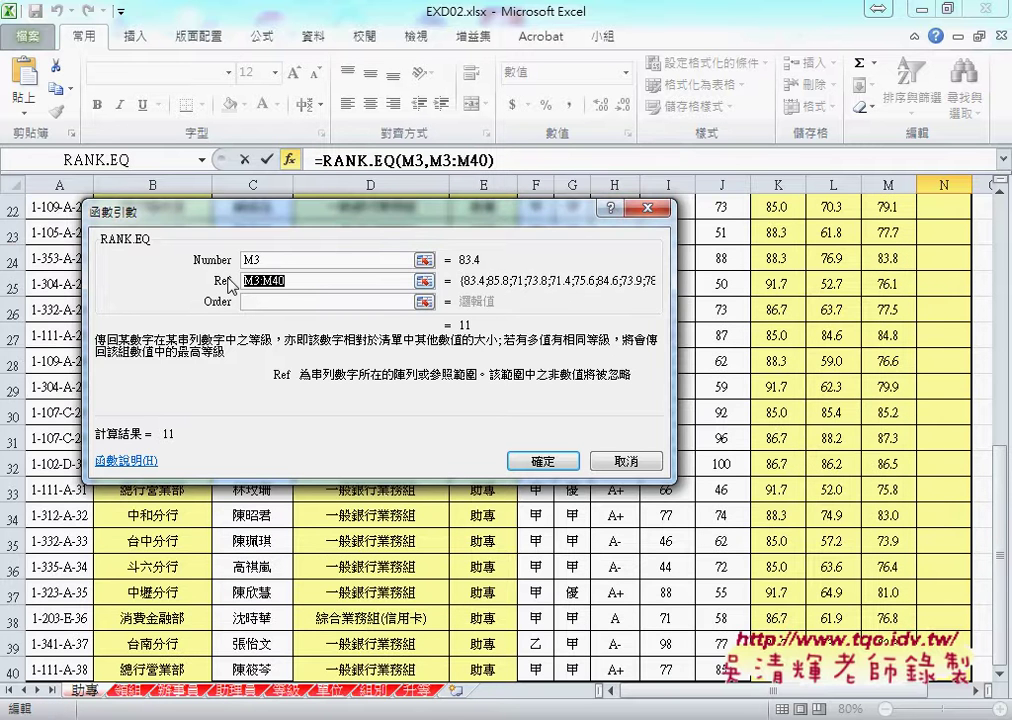
key(F4)
click(541, 461)
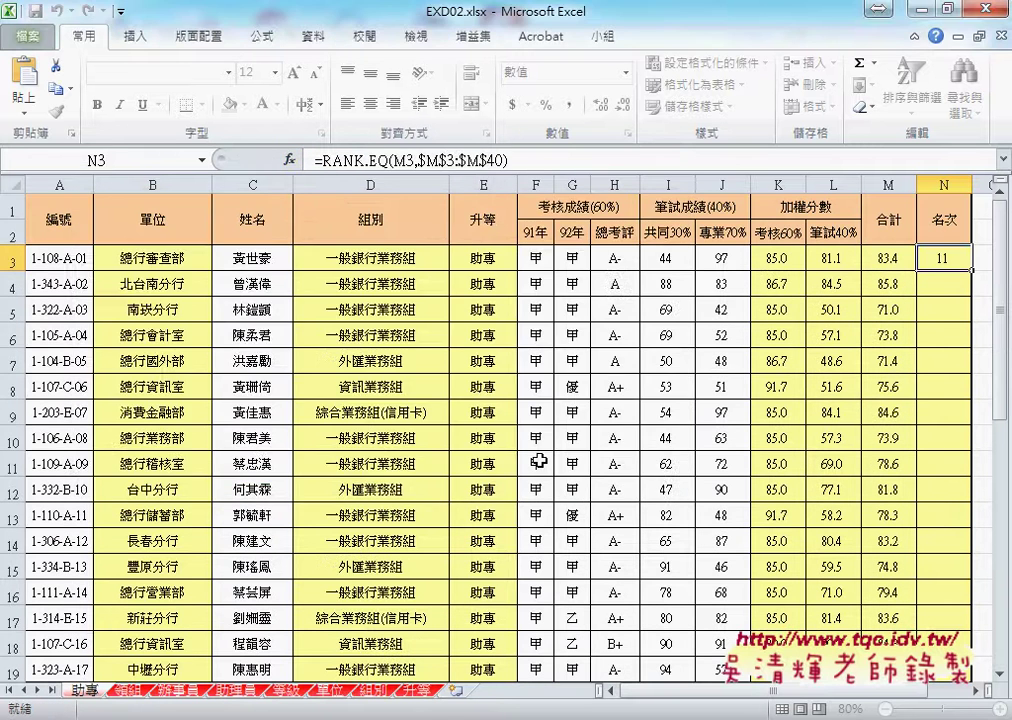
Copy N3's rank formula down to N40 so every employee gets a rank
double_click(971, 271)
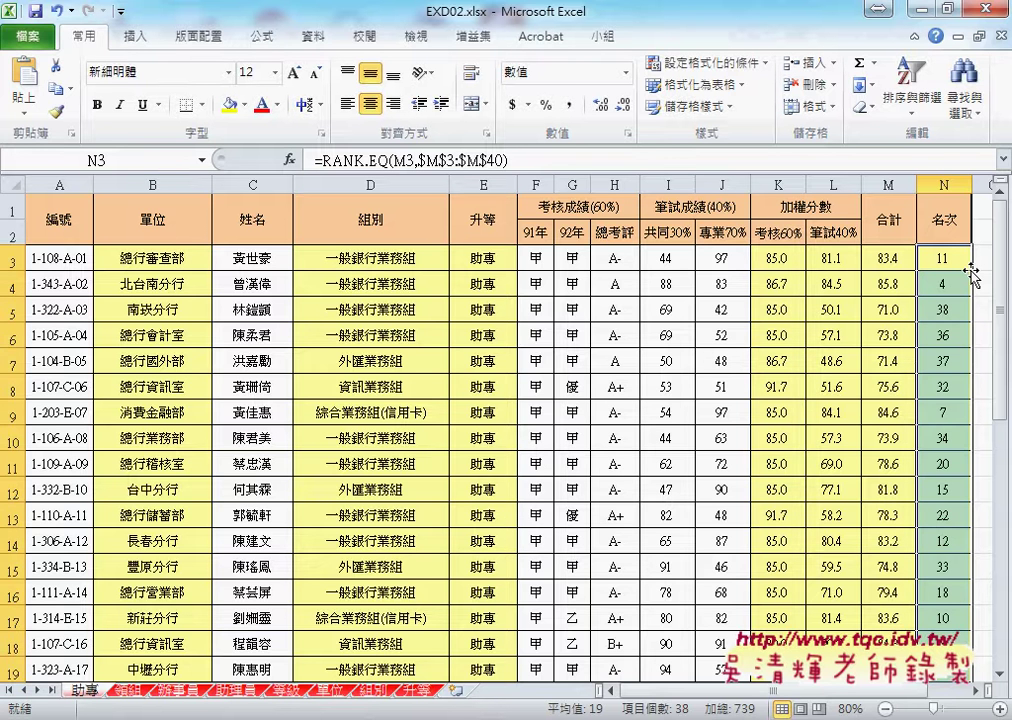
click(958, 260)
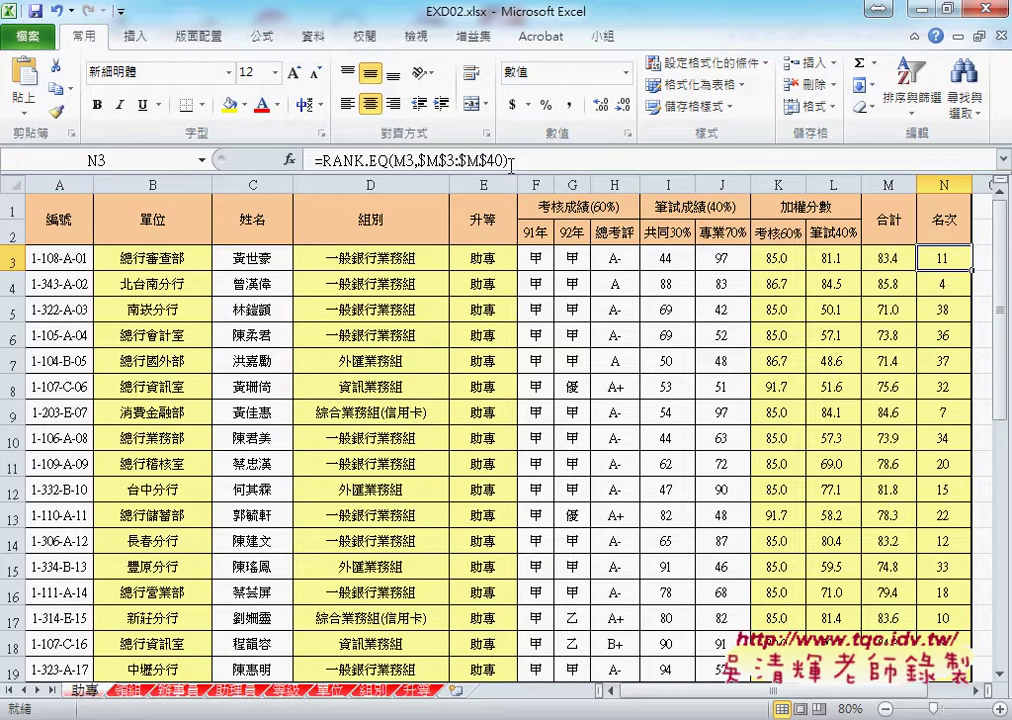
Group the 助事 through 助理員 sheets, recommit N3's rank formula, and view the 領組 sheet
shift+click(255, 692)
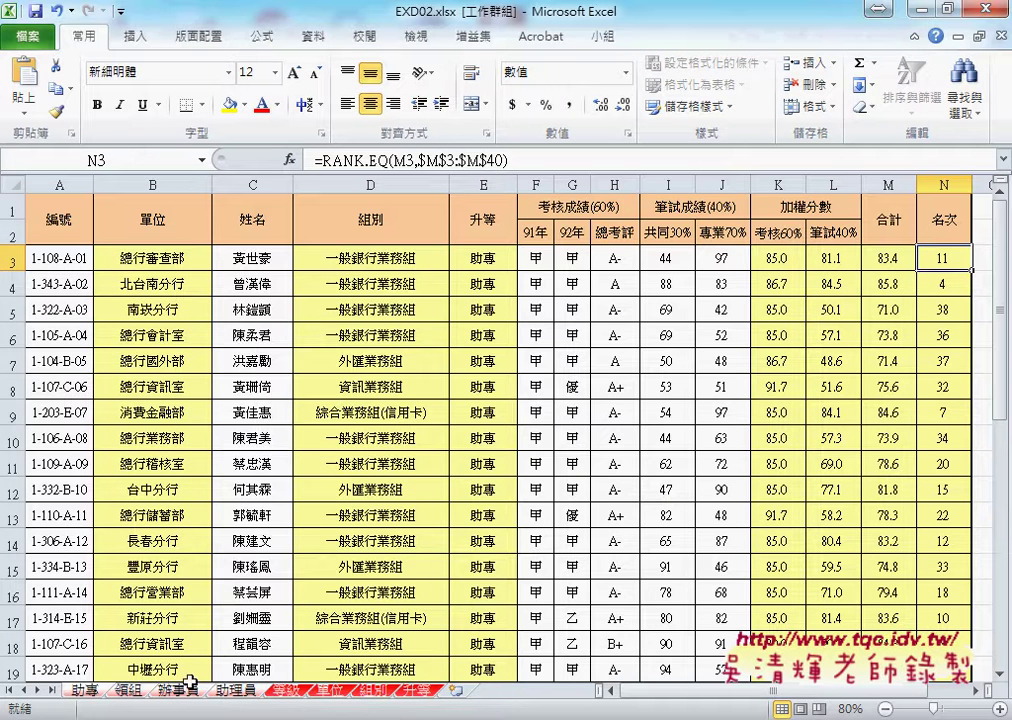
click(336, 160)
click(268, 160)
click(128, 691)
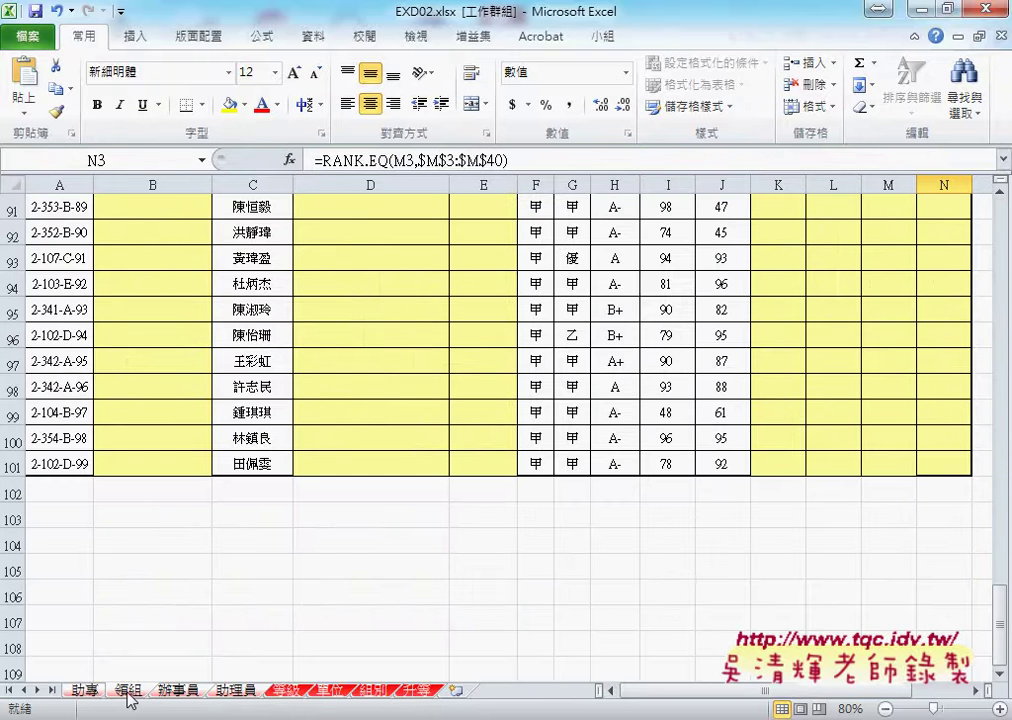
Fill the 單位 formula down column B and the 組別 VLOOKUP down column D, then ungroup sheets
drag(1003, 622, 1003, 228)
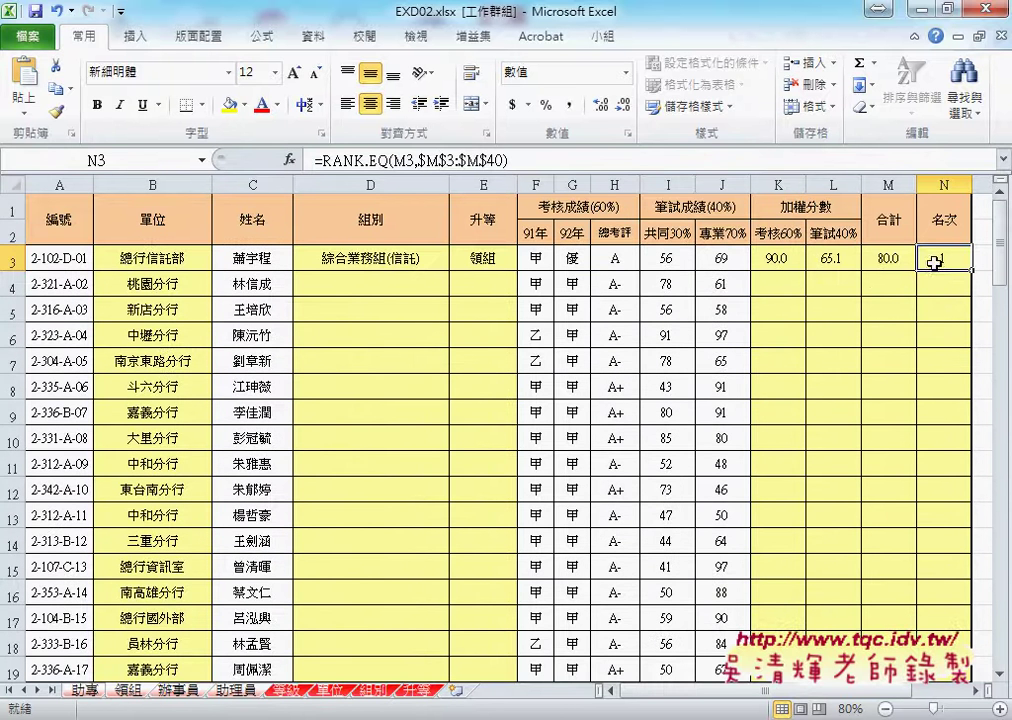
click(120, 257)
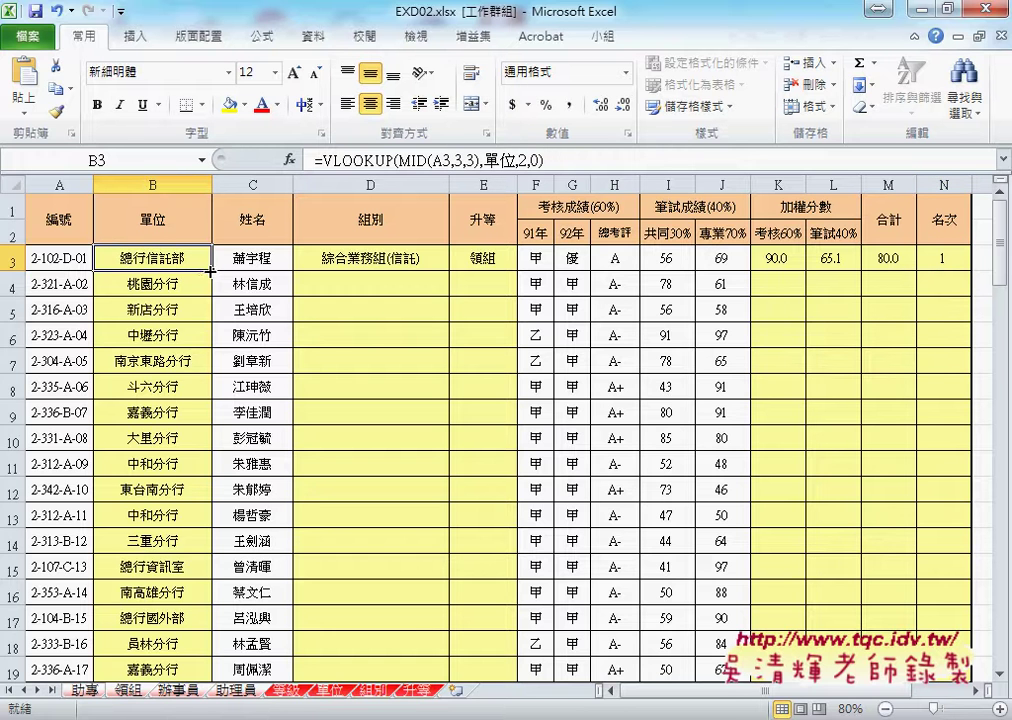
double_click(210, 270)
click(360, 258)
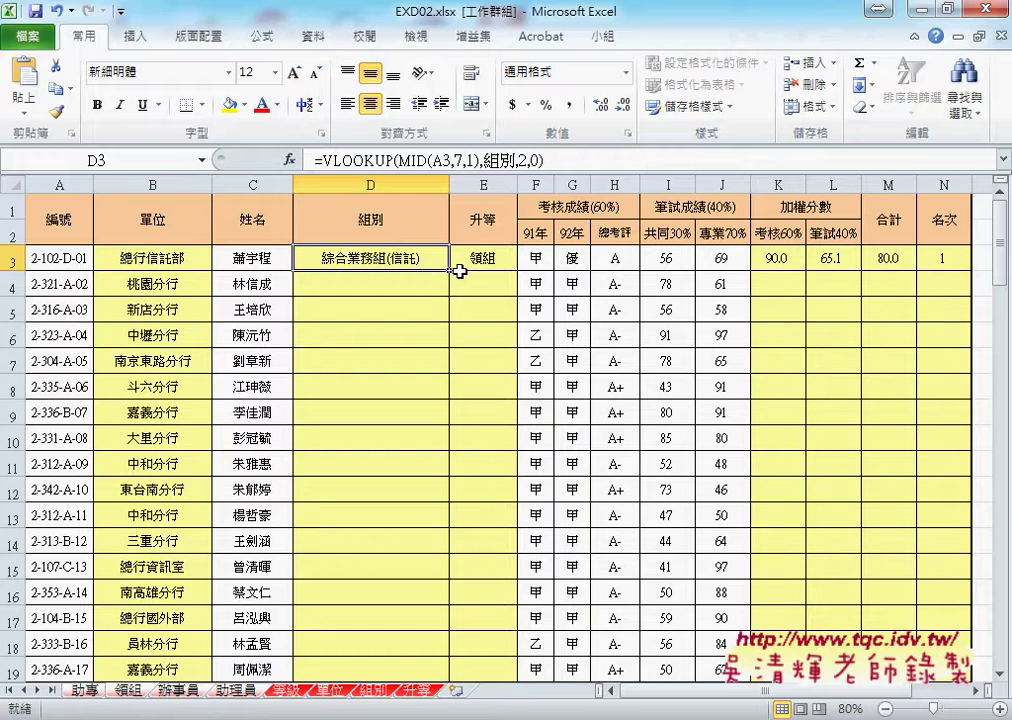
double_click(451, 269)
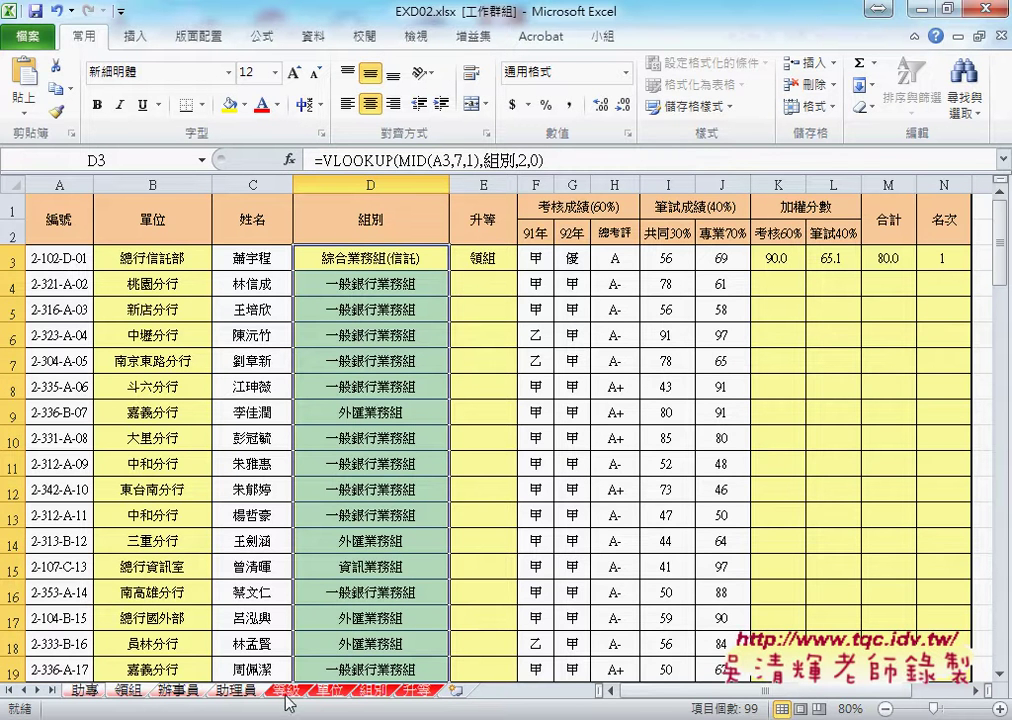
click(286, 692)
On the 領組 sheet alone, fill the 單位 formula in column B to the last data row
click(129, 691)
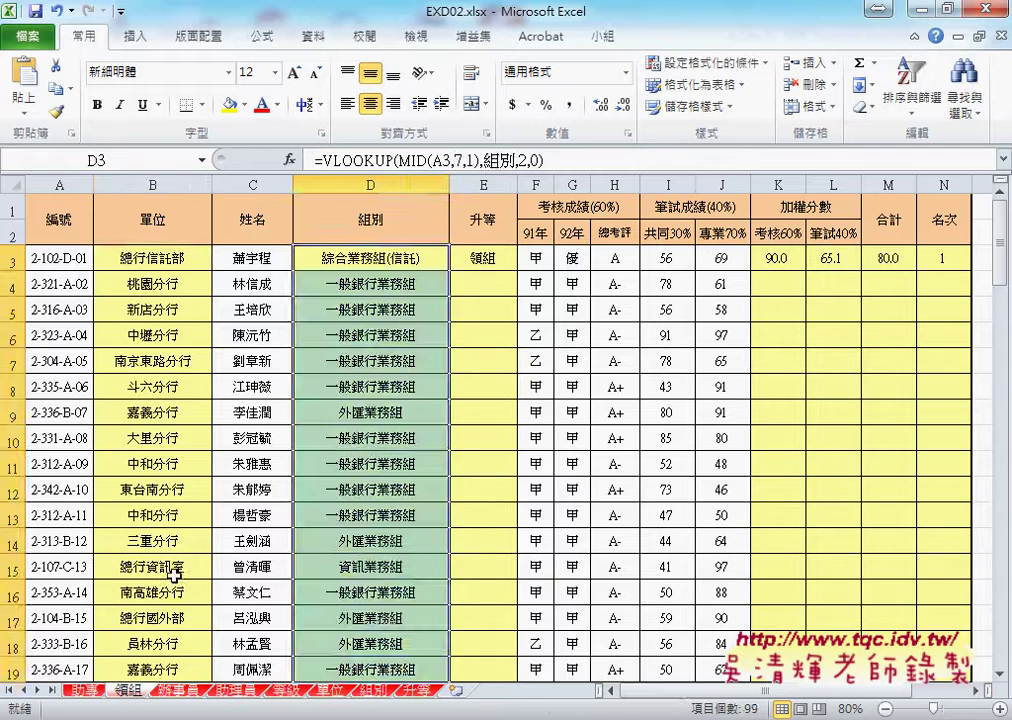
click(158, 259)
double_click(211, 270)
scroll(147, 305, down, 4)
scroll(183, 378, down, 6)
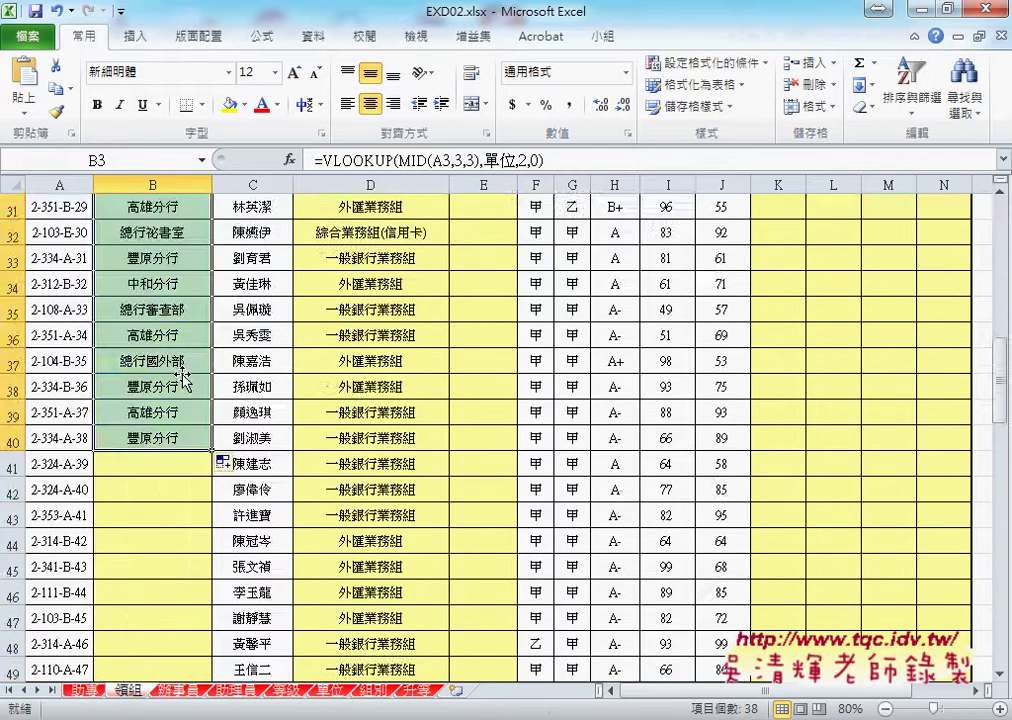
double_click(213, 450)
scroll(240, 410, down, 4)
scroll(317, 406, down, 7)
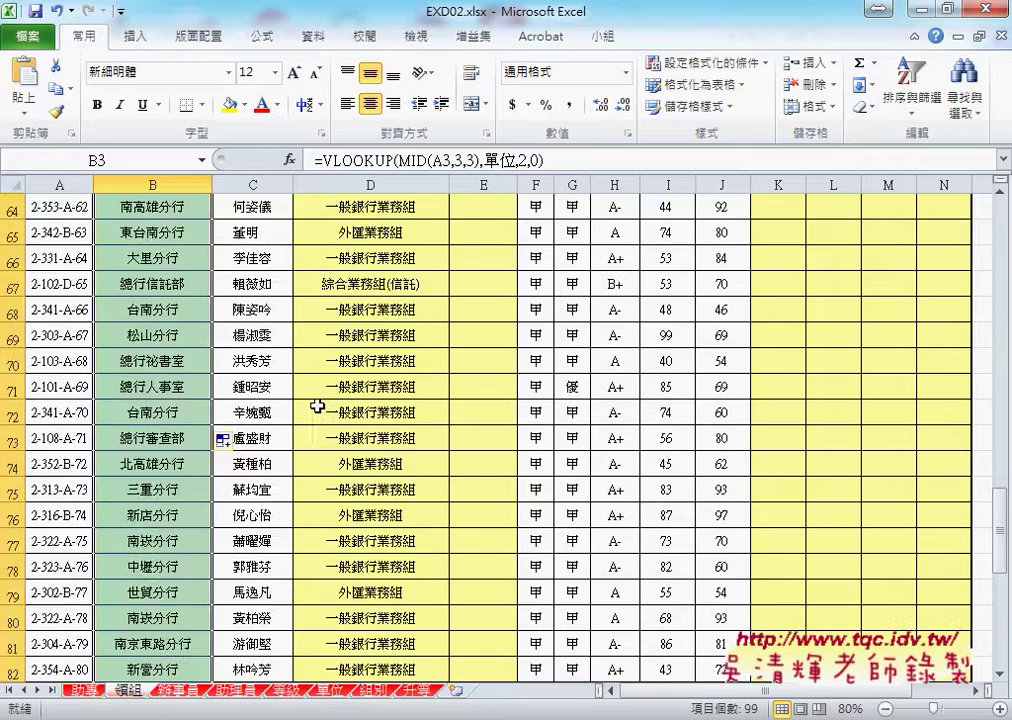
scroll(317, 406, down, 6)
scroll(317, 406, up, 6)
scroll(317, 406, up, 19)
scroll(317, 406, up, 2)
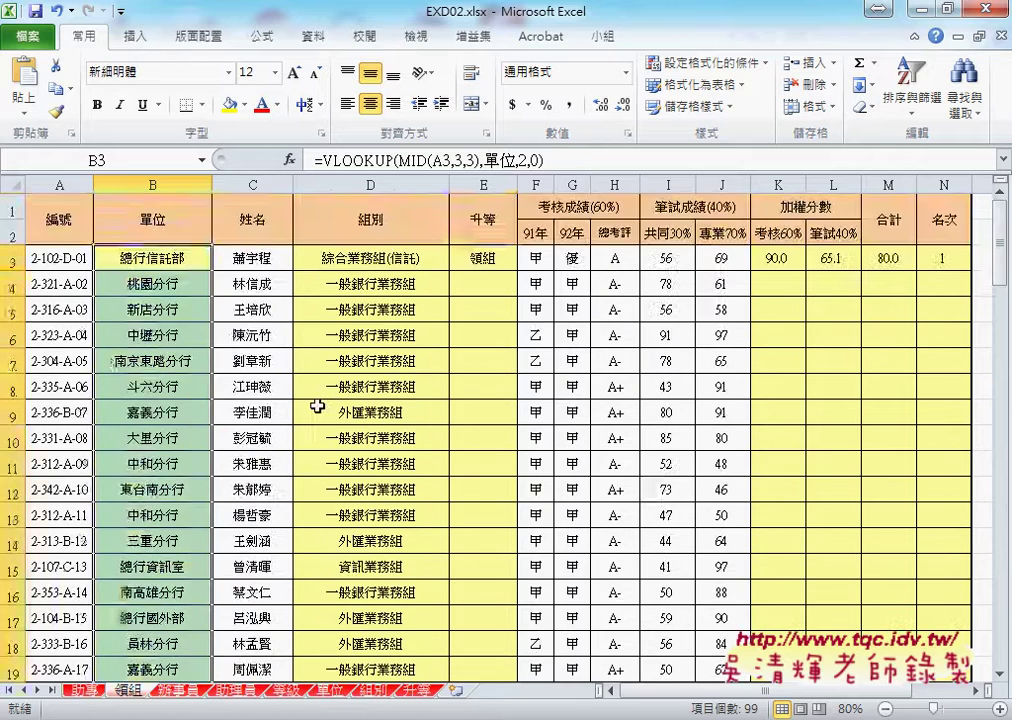
Fill the 升等, 考核60%, 筆試40% and 合計 ROUND formulas down columns E, K, L and M
click(483, 258)
double_click(517, 270)
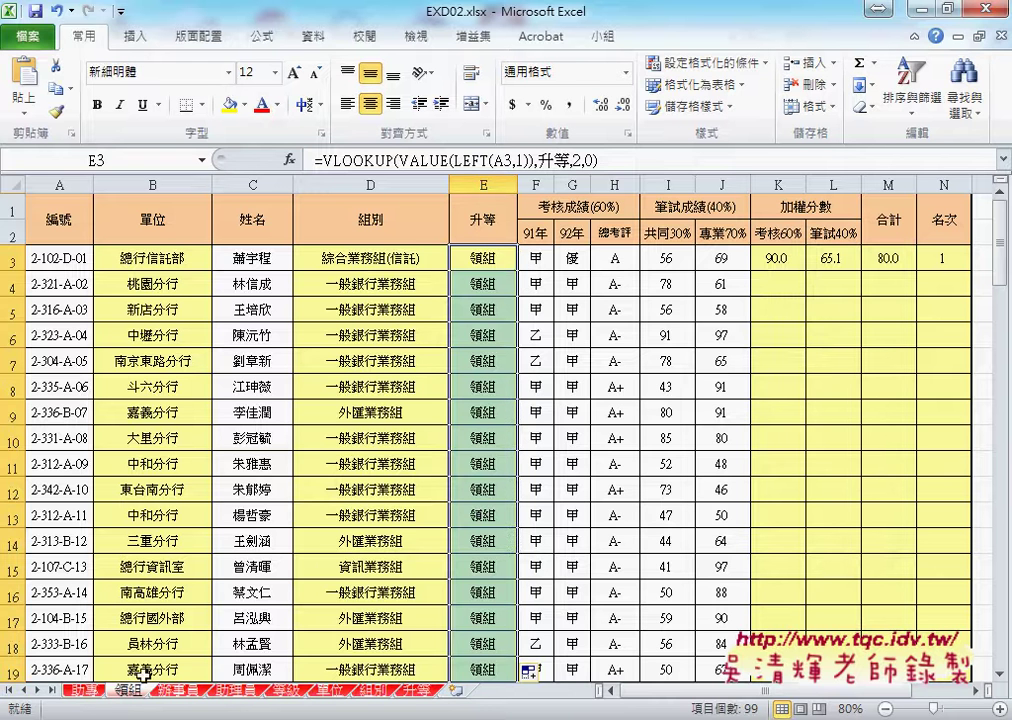
click(790, 265)
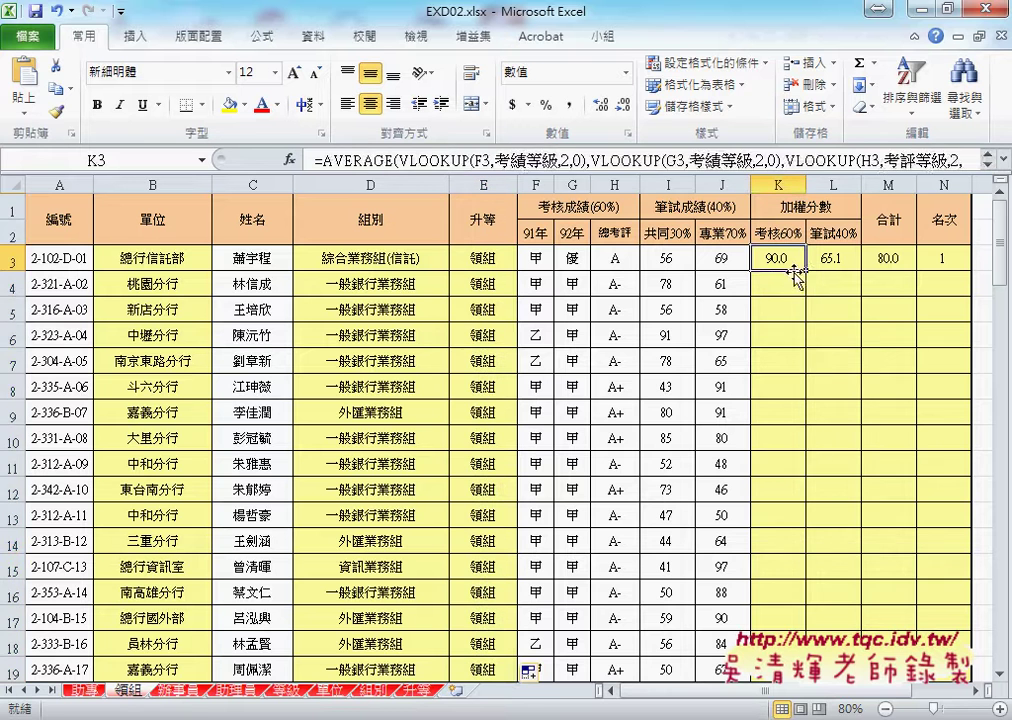
double_click(804, 270)
click(838, 262)
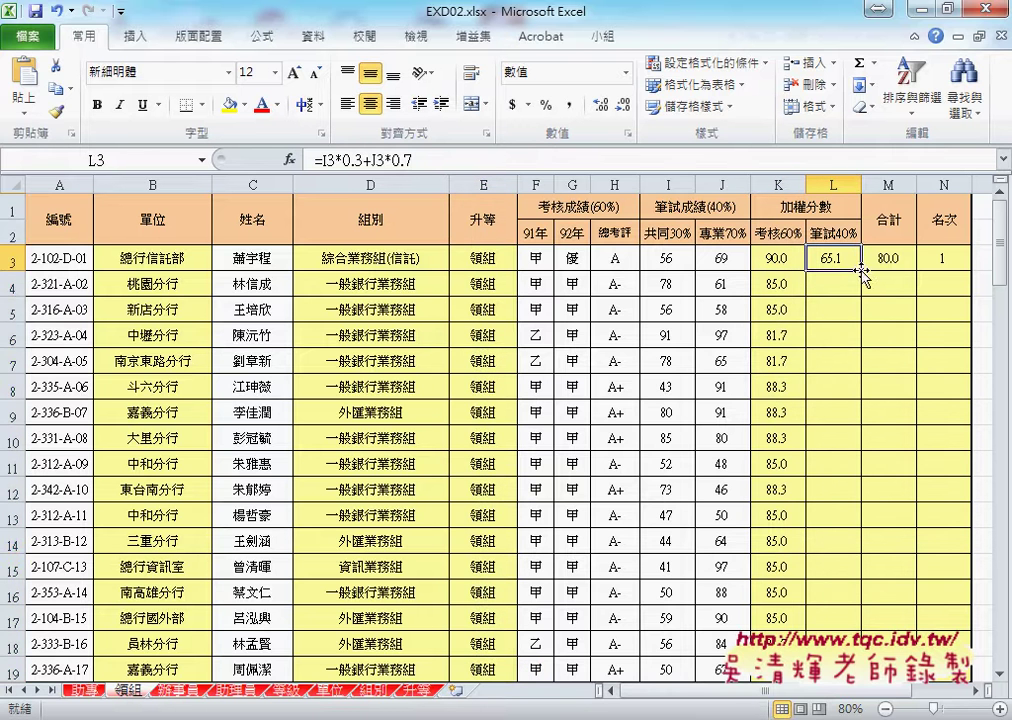
double_click(860, 270)
click(888, 262)
double_click(915, 270)
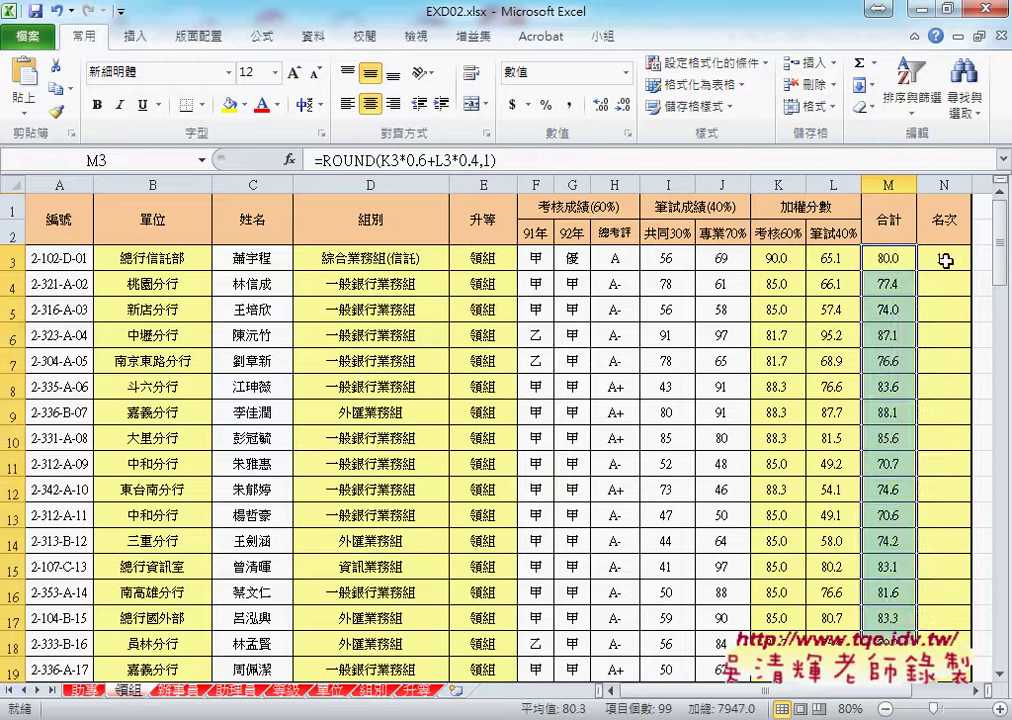
click(950, 258)
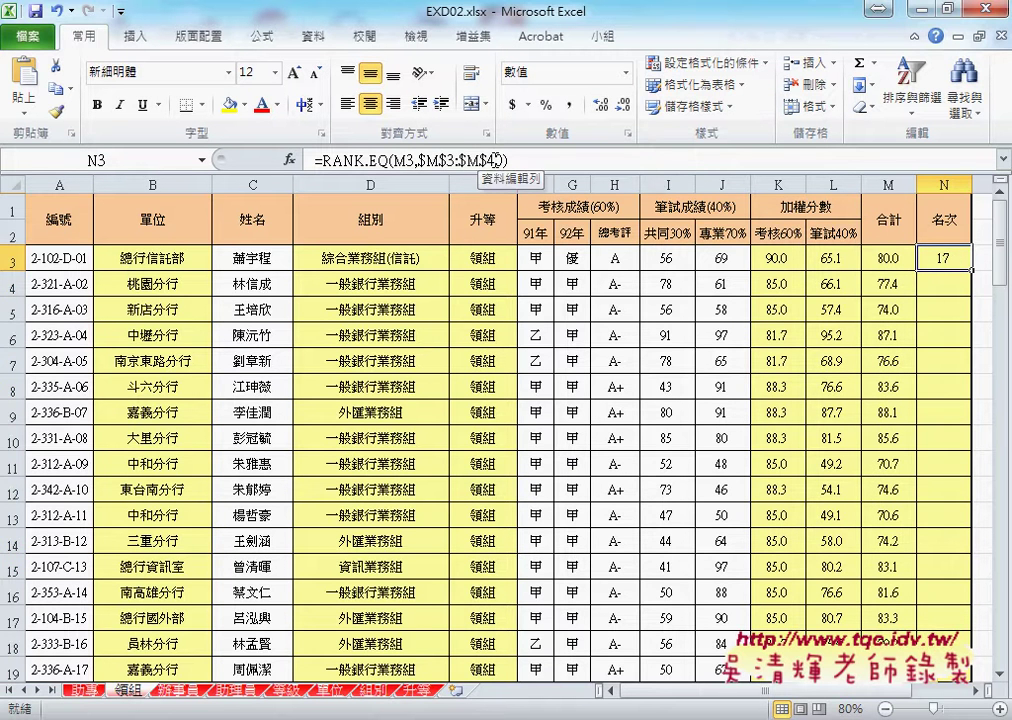
drag(1000, 220, 1001, 620)
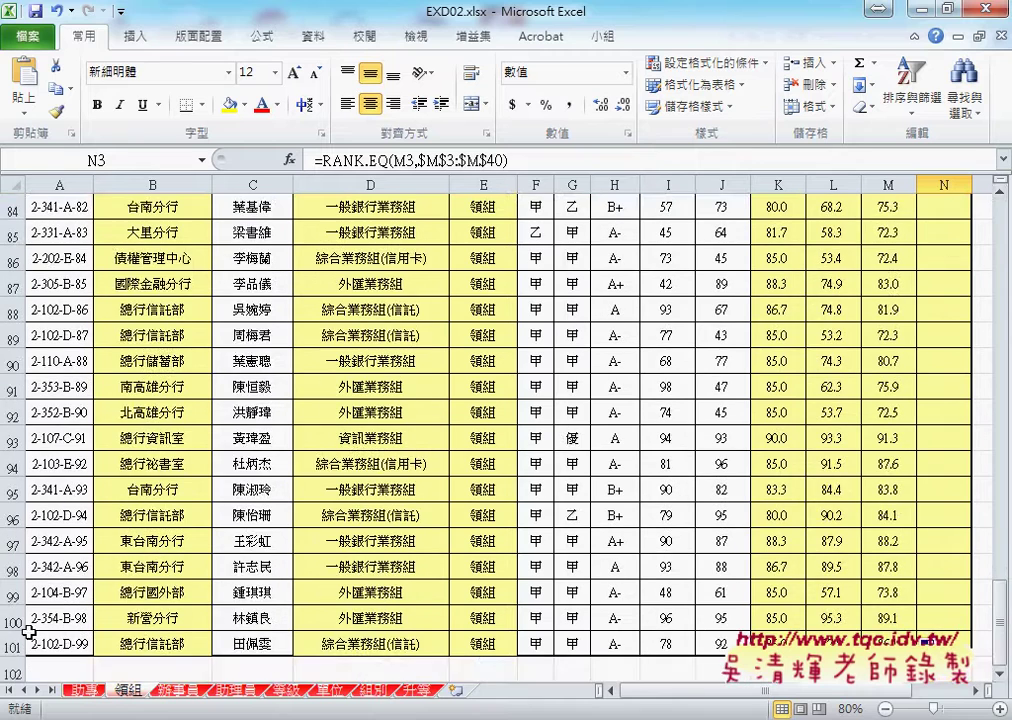
mouse_move(1001, 615)
mouse_down()
mouse_move(1010, 430)
mouse_move(1001, 215)
mouse_up()
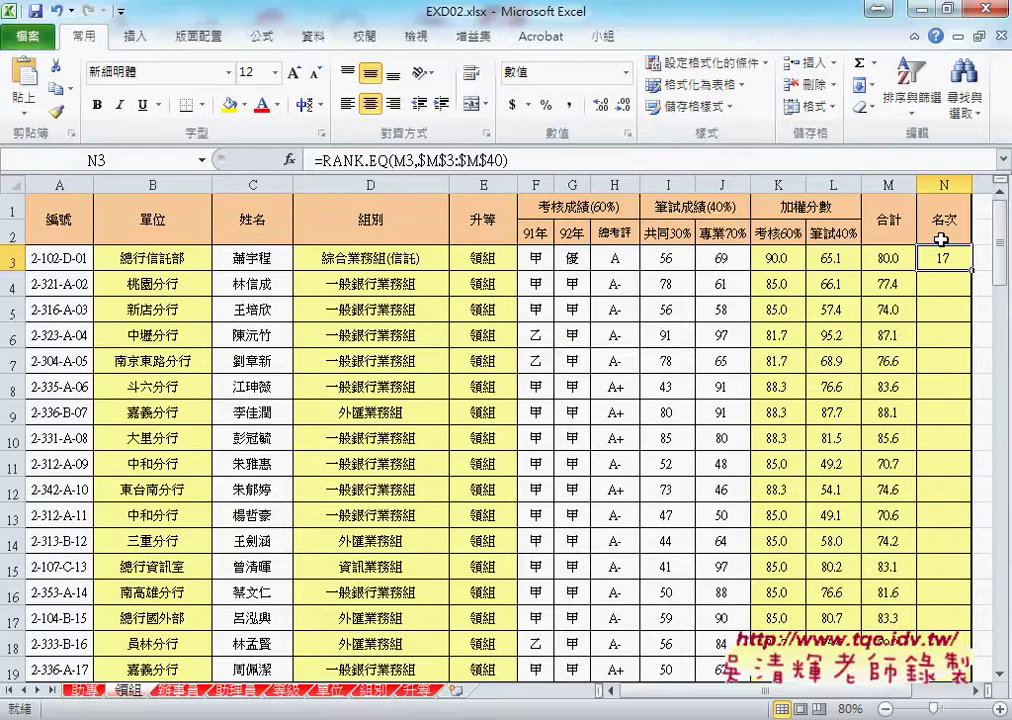
mouse_move(965, 245)
mouse_down()
mouse_move(925, 262)
mouse_move(968, 270)
mouse_up()
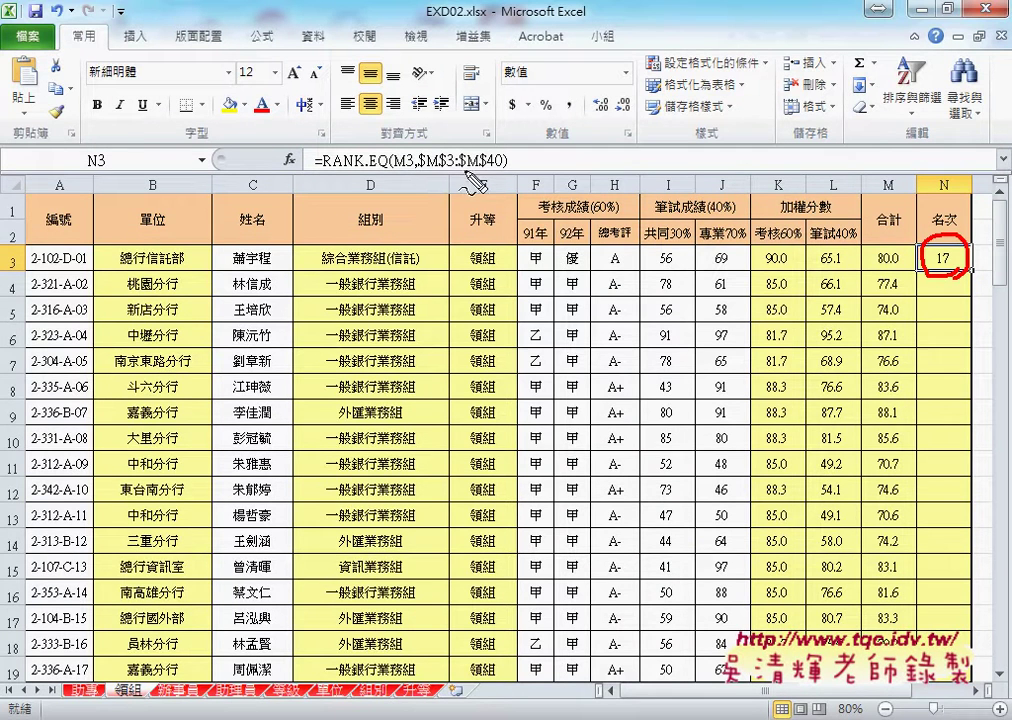
drag(489, 167, 503, 167)
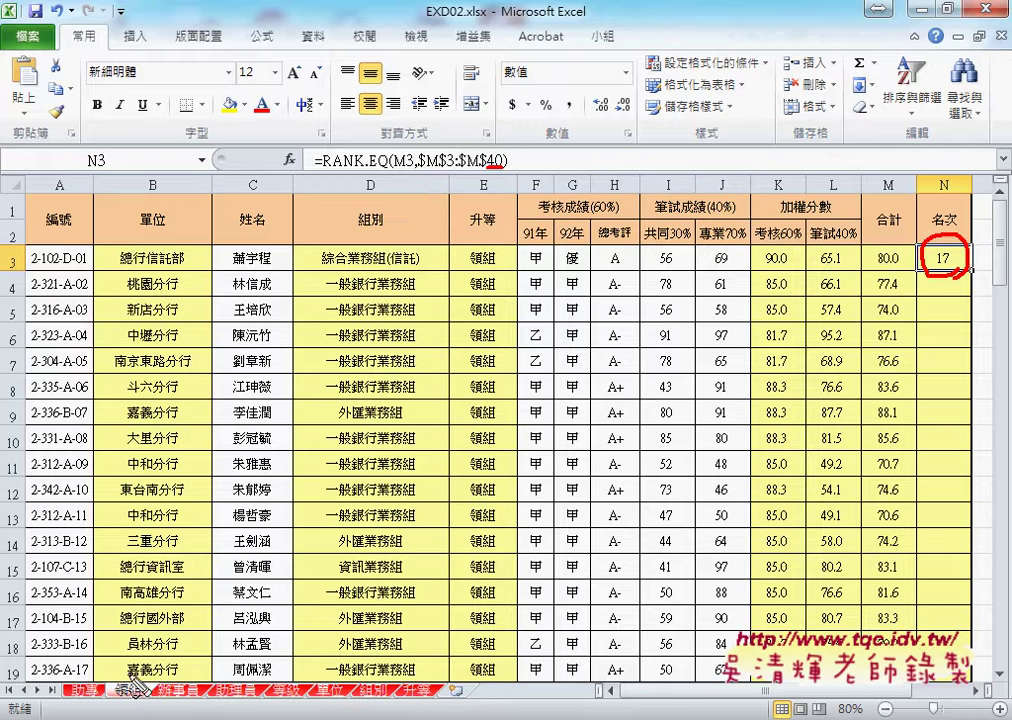
drag(108, 703, 142, 701)
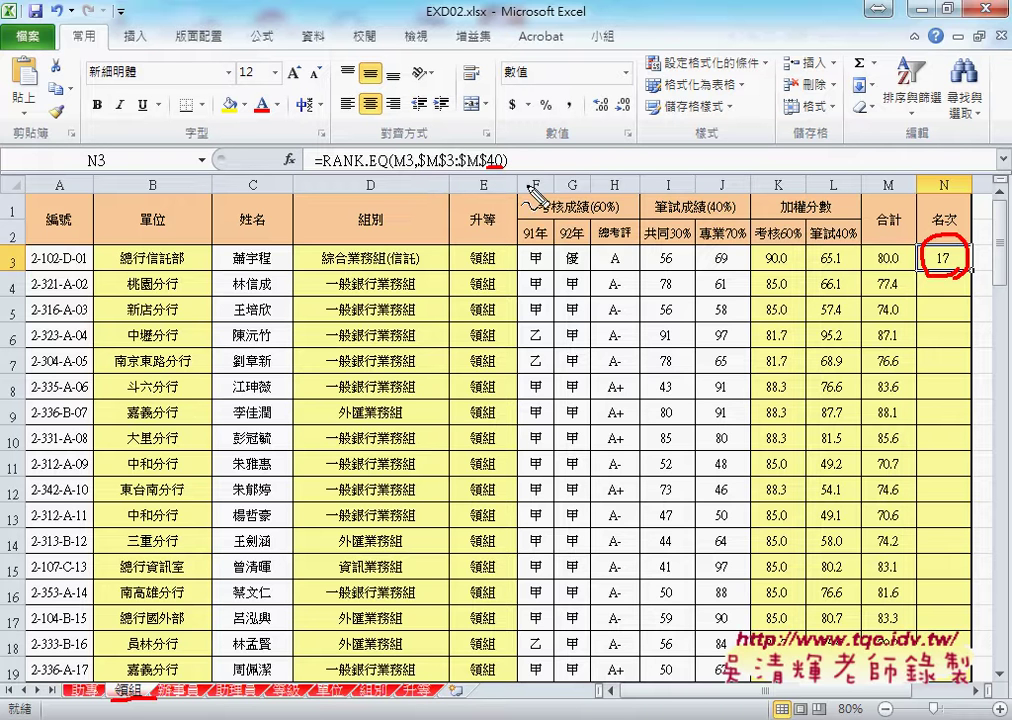
key(Escape)
Change N3's rank range to $M$3:$M$101 and fill it down the 領組 名次 column
drag(487, 160, 505, 160)
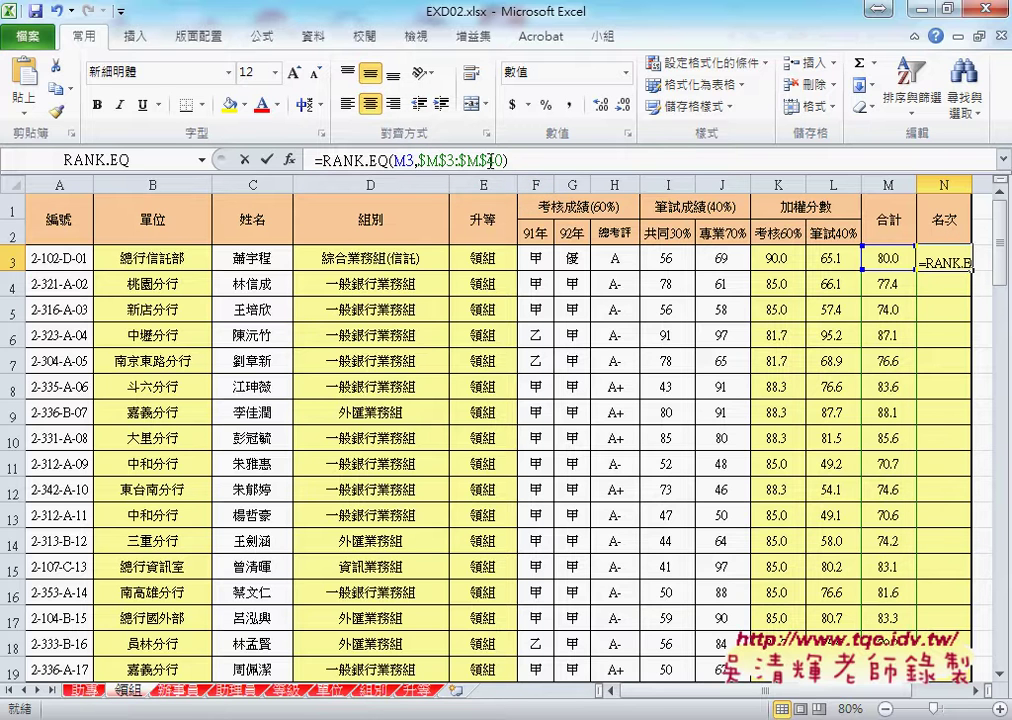
text(10)
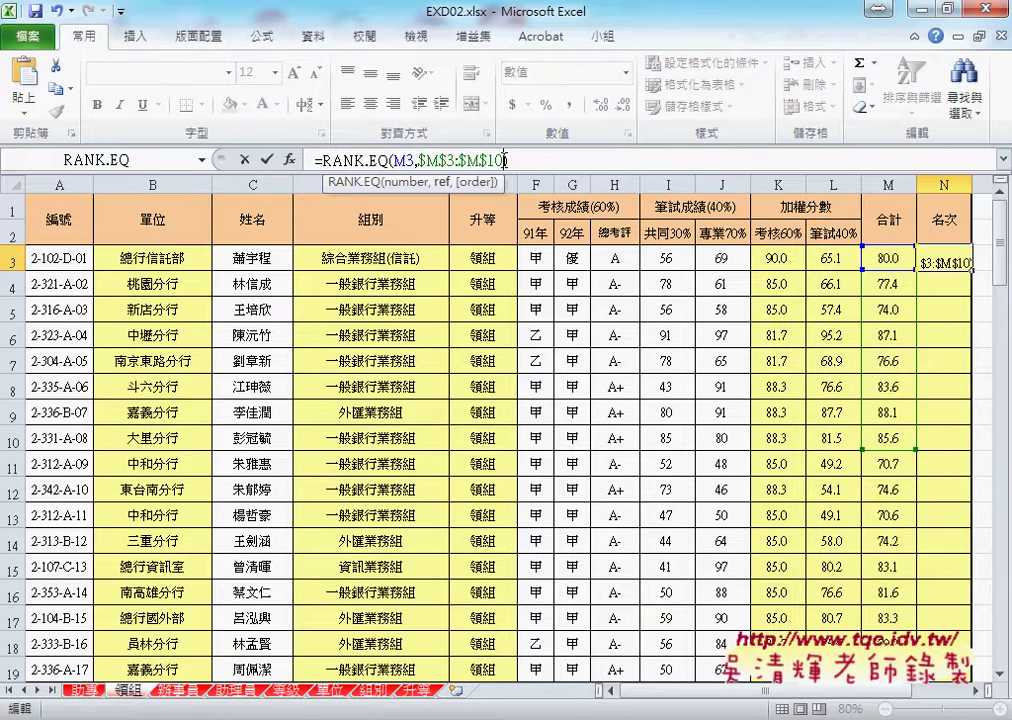
text(1))
click(266, 159)
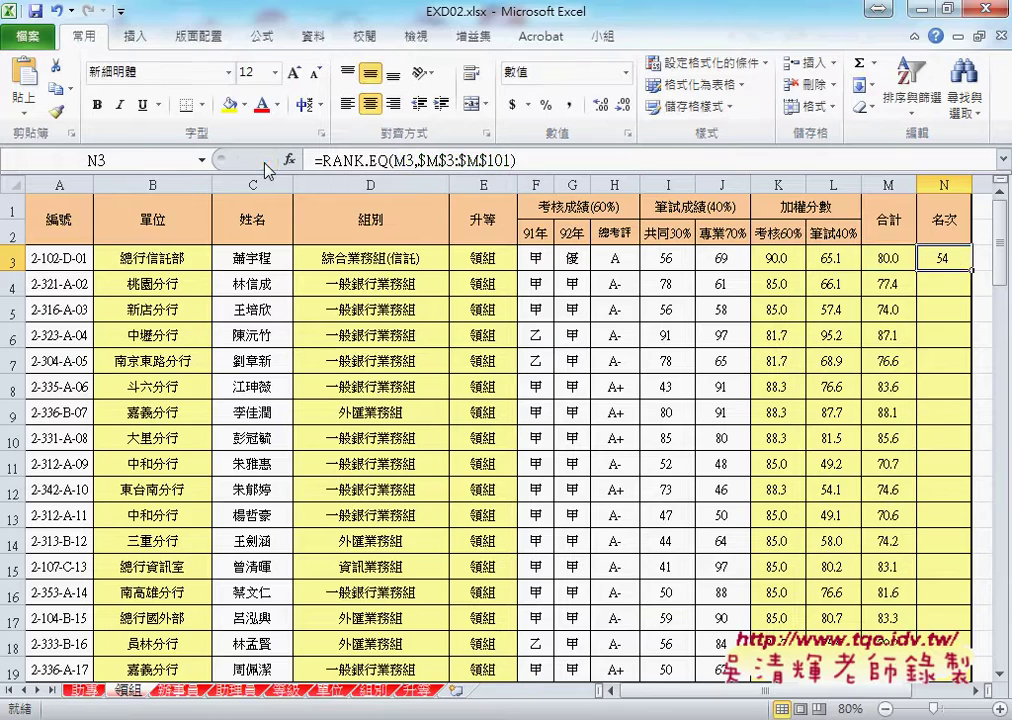
double_click(973, 270)
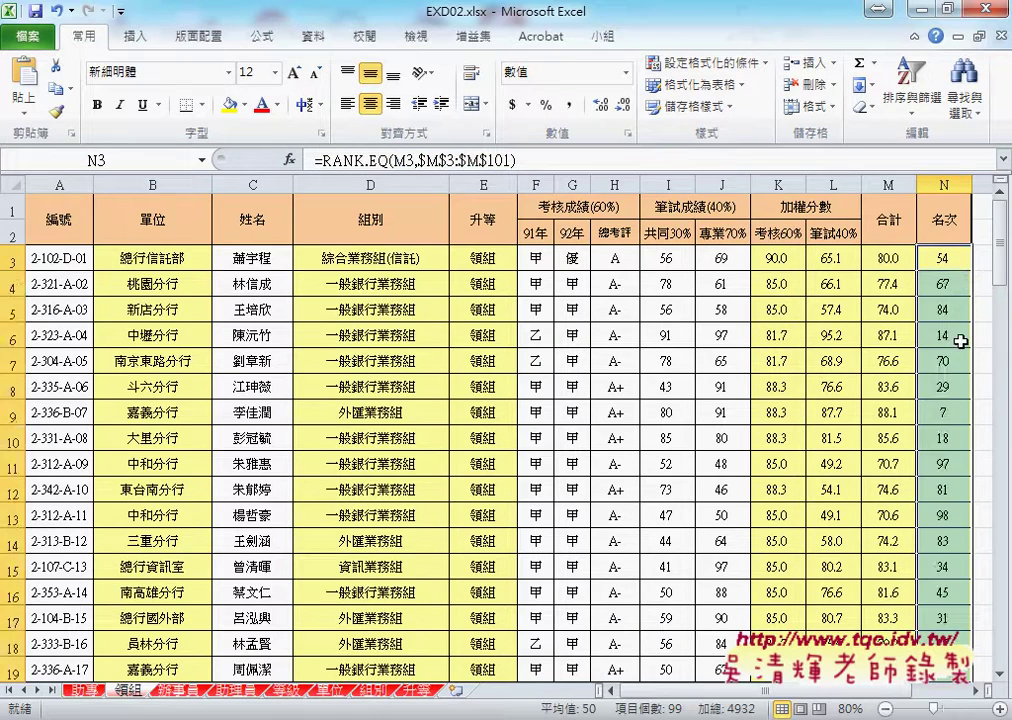
scroll(960, 340, down, 7)
scroll(960, 344, down, 3)
scroll(960, 344, down, 6)
scroll(960, 344, down, 3)
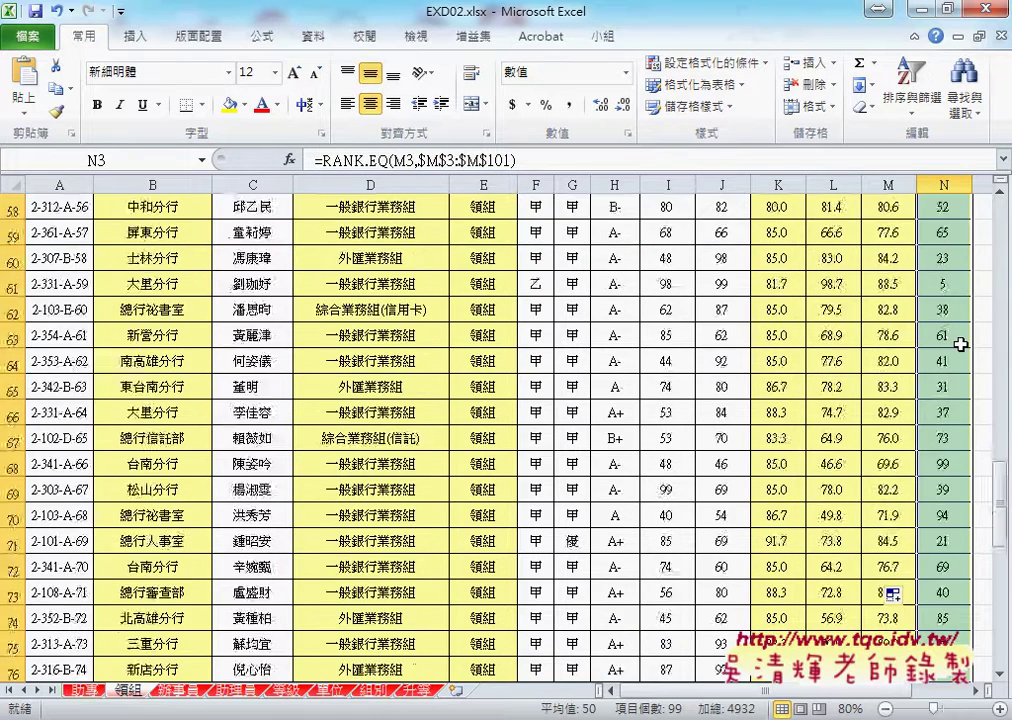
scroll(960, 344, down, 4)
On the 辦事員 sheet, check N3's rank formula, confirm data ends at row 65, and begin editing it
click(178, 690)
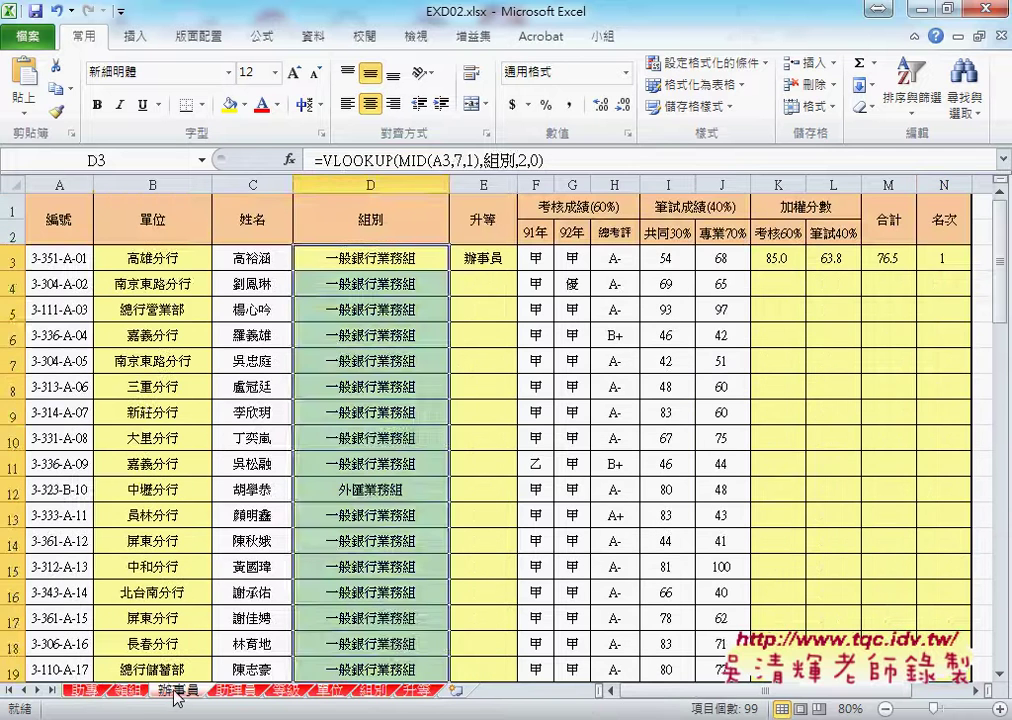
click(201, 262)
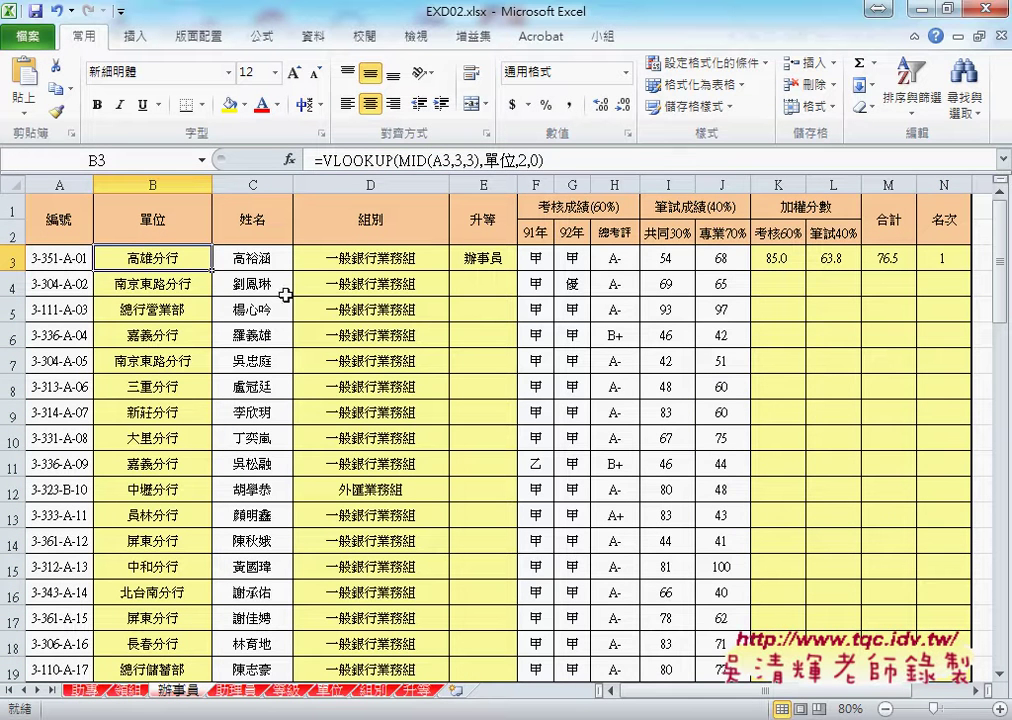
click(933, 252)
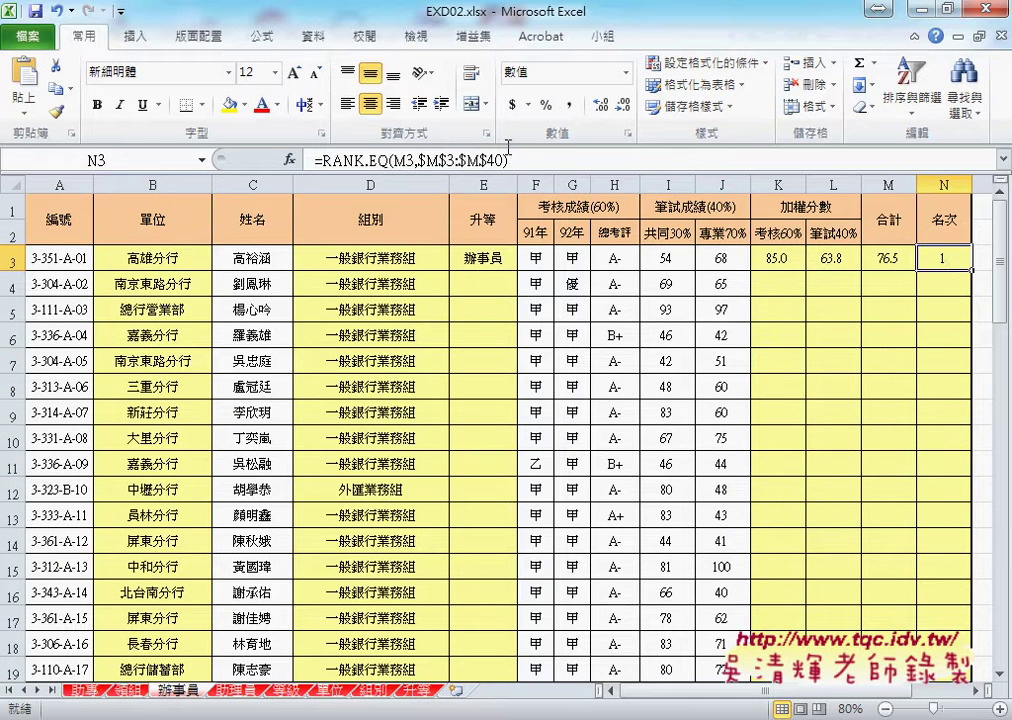
mouse_move(1000, 258)
mouse_down()
mouse_move(1003, 540)
mouse_move(1005, 530)
mouse_up()
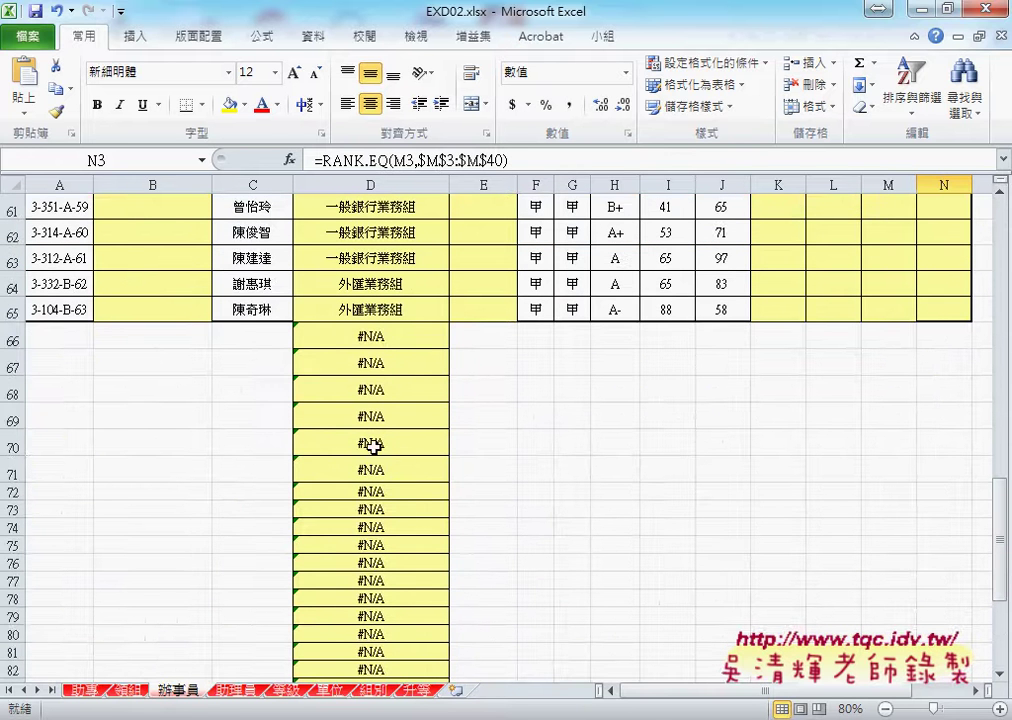
drag(1000, 540, 1001, 178)
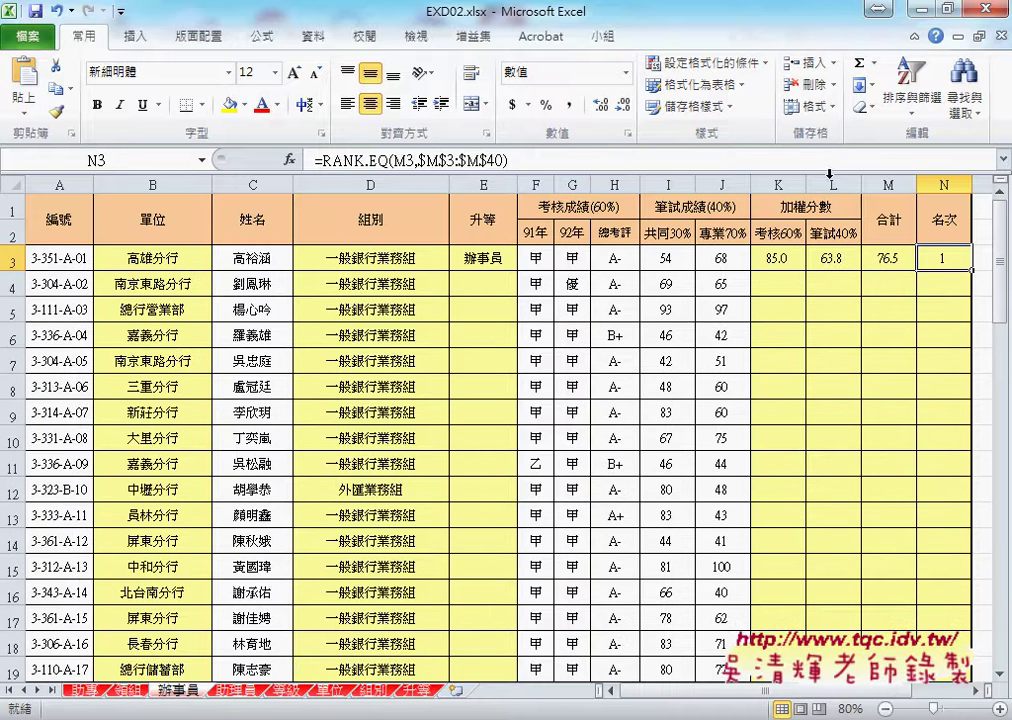
click(493, 160)
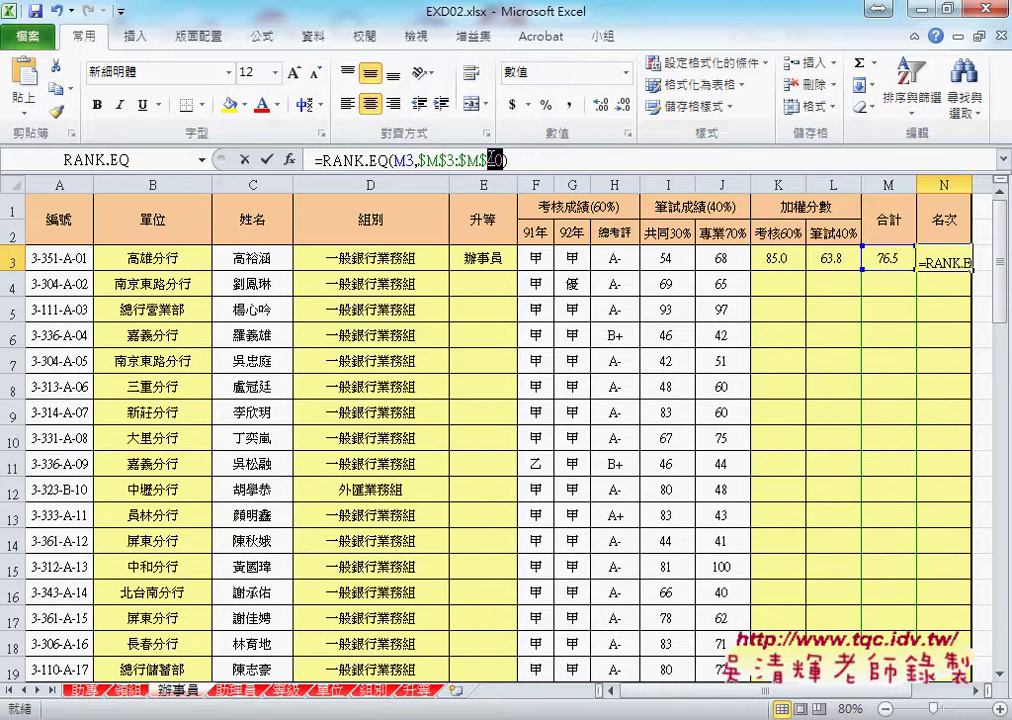